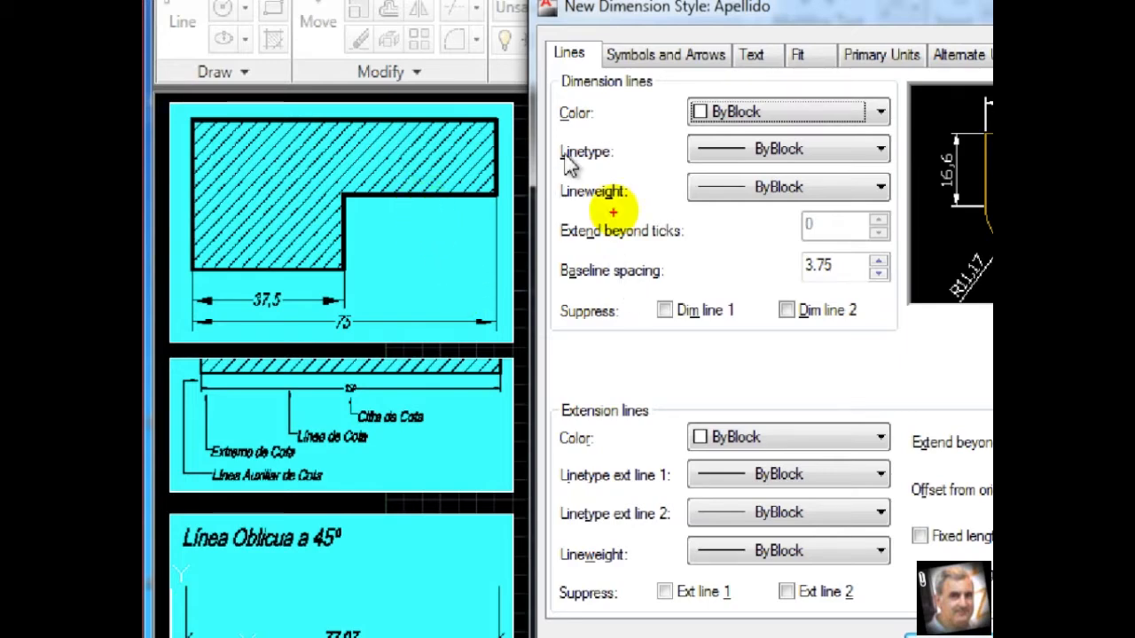
{"action": "mouse_move", "coordinate": [550, 73]}
{"action": "left_mouse_down"}
{"action": "mouse_move", "coordinate": [607, 176]}
{"action": "mouse_move", "coordinate": [855, 340]}
{"action": "mouse_move", "coordinate": [905, 352]}
{"action": "left_mouse_up"}
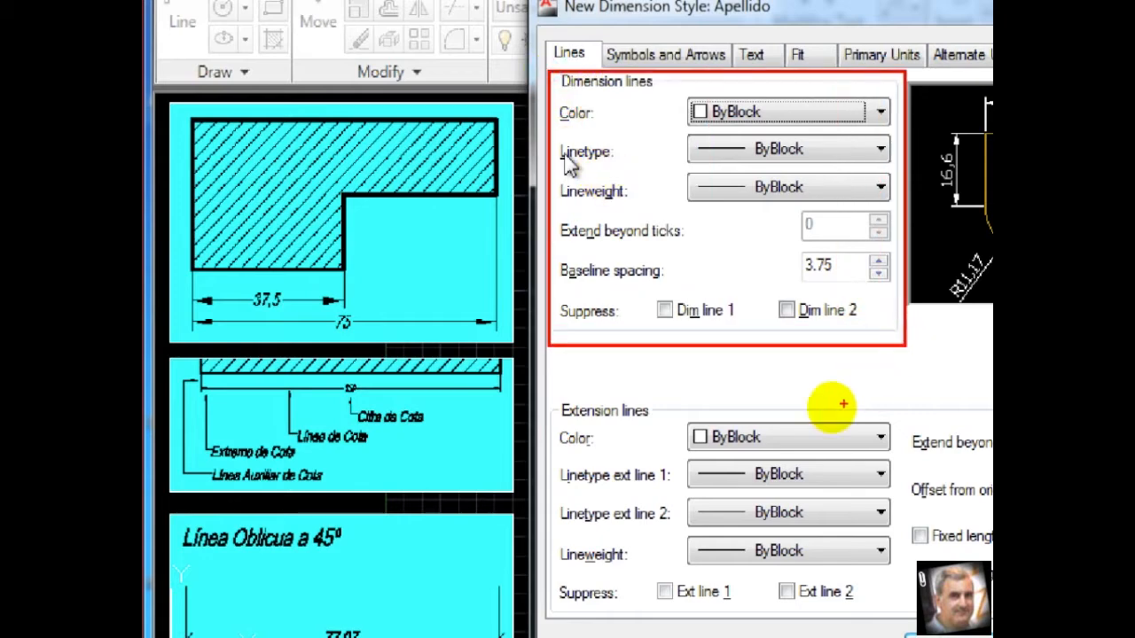
{"action": "mouse_move", "coordinate": [548, 385]}
{"action": "left_mouse_down"}
{"action": "mouse_move", "coordinate": [577, 507]}
{"action": "mouse_move", "coordinate": [658, 587]}
{"action": "mouse_move", "coordinate": [991, 621]}
{"action": "left_mouse_up"}
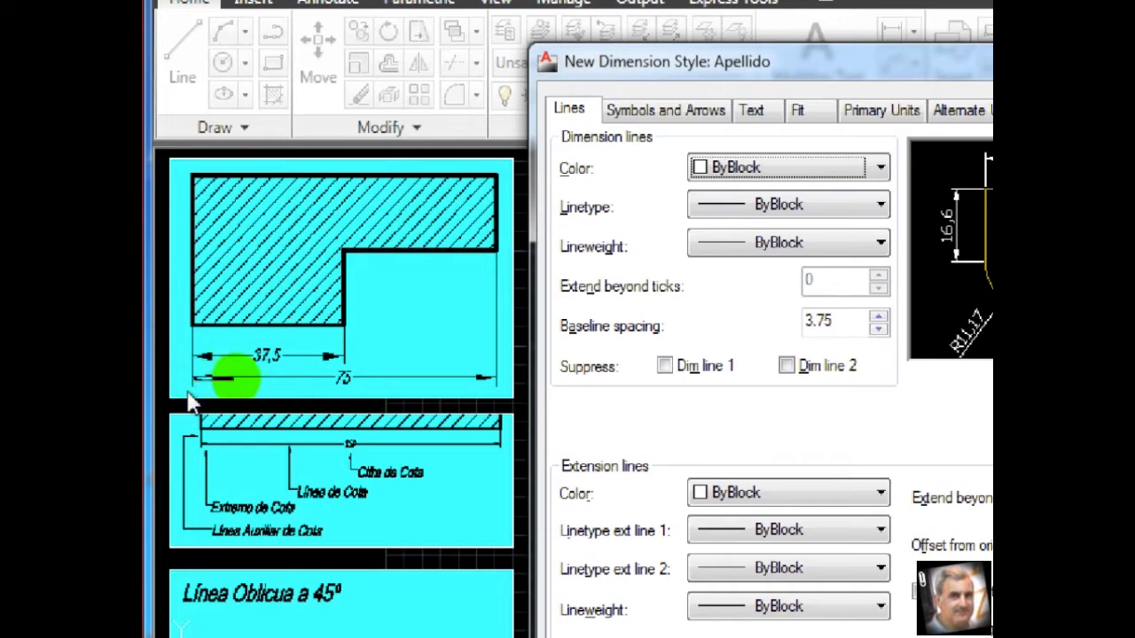
{"action": "left_click_drag", "start_coordinate": [293, 378], "coordinate": [333, 378], "text": "shift"}
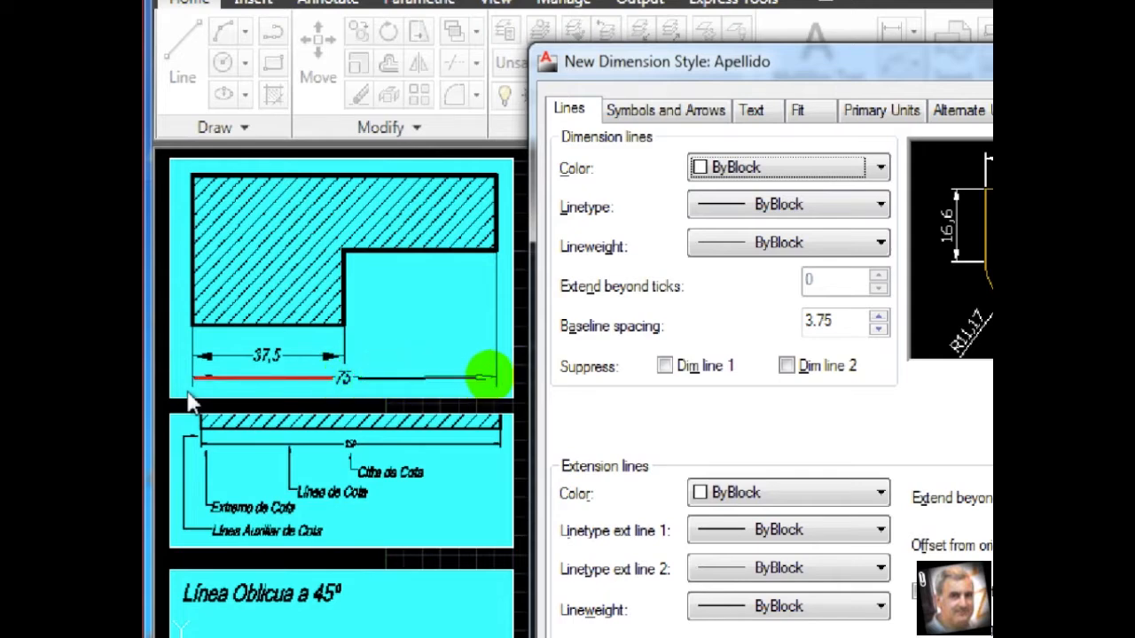
{"action": "left_click_drag", "start_coordinate": [491, 376], "coordinate": [495, 378], "text": "shift"}
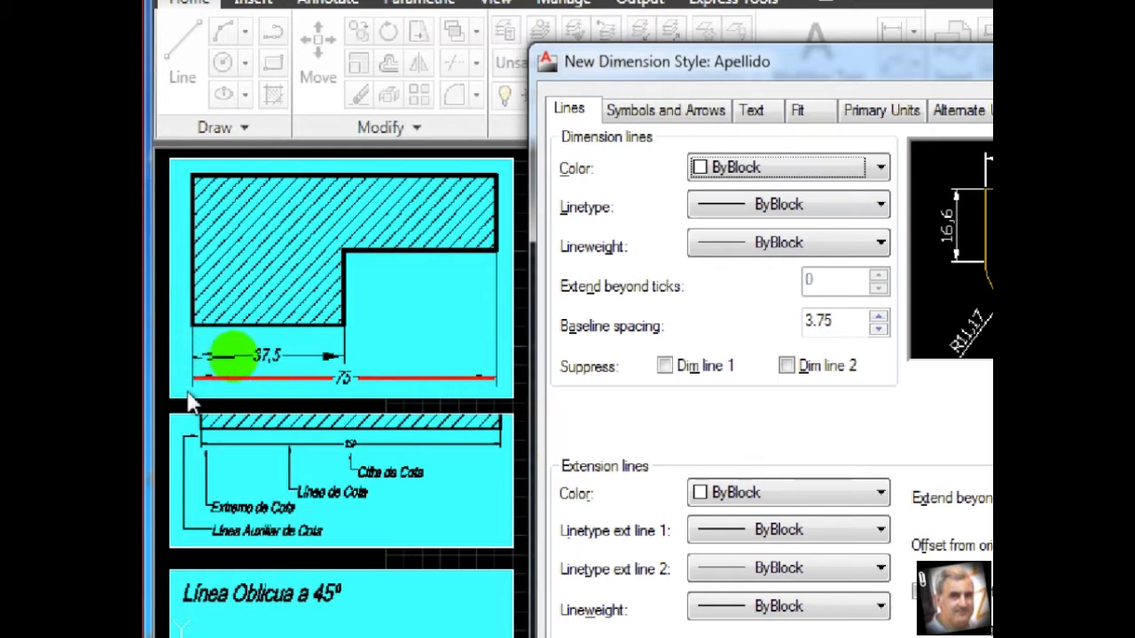
{"action": "left_click_drag", "start_coordinate": [248, 354], "coordinate": [342, 355], "text": "shift"}
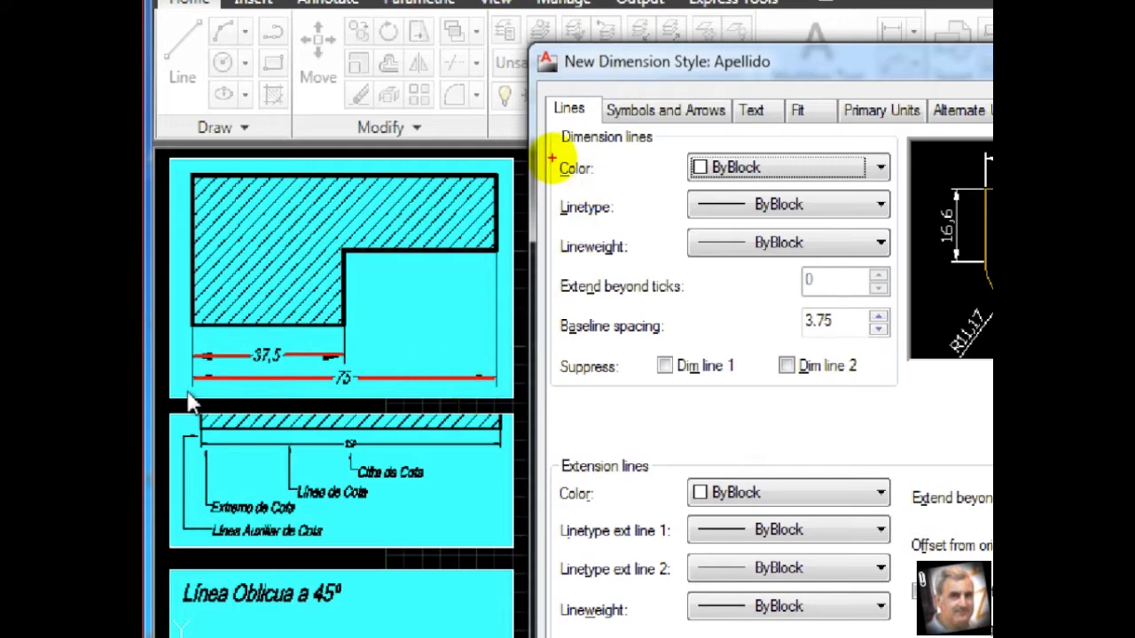
{"action": "mouse_move", "coordinate": [555, 154]}
{"action": "left_mouse_down"}
{"action": "mouse_move", "coordinate": [633, 177]}
{"action": "mouse_move", "coordinate": [895, 185]}
{"action": "left_mouse_up"}
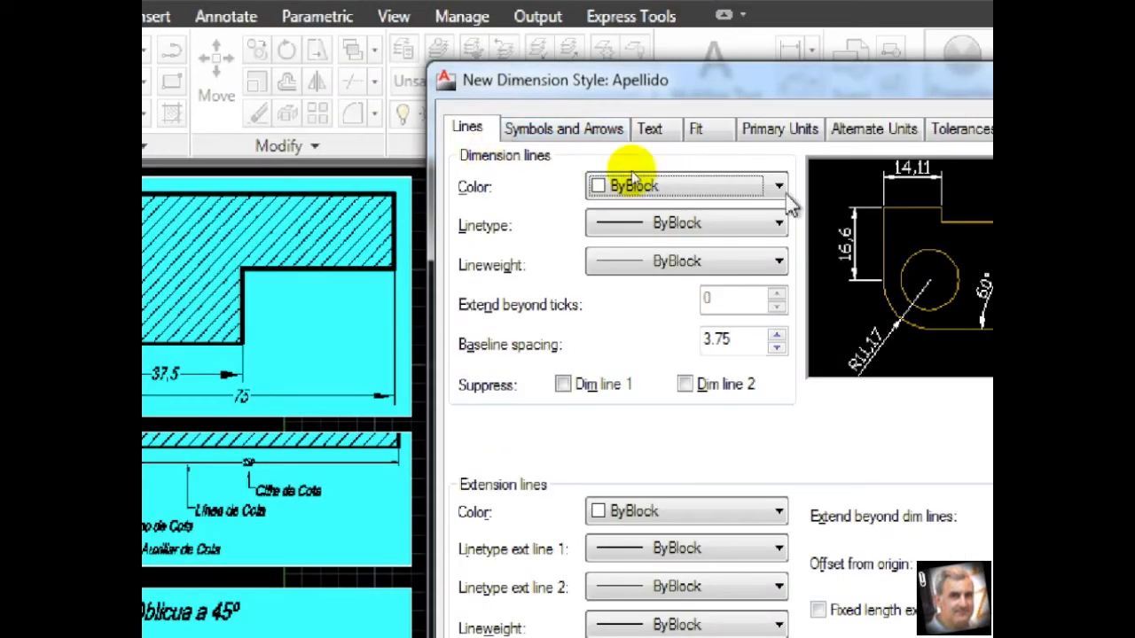
- Review the available color, linetype and lineweight options for the dimension lines, including the list of loaded linetypes
{"action": "left_click", "coordinate": [784, 192]}
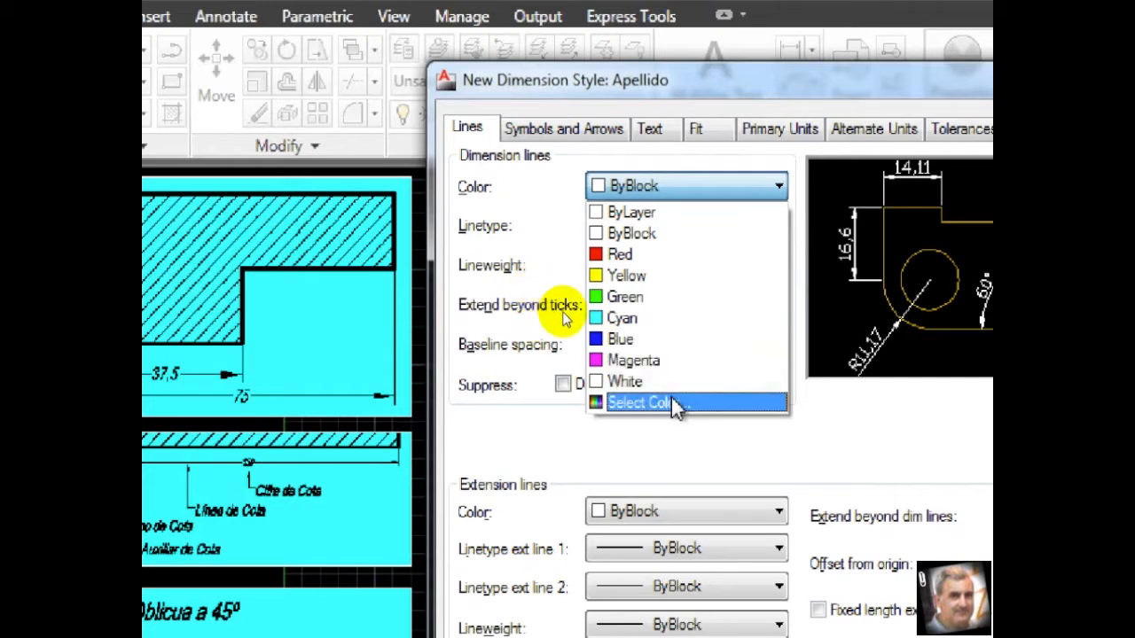
{"action": "left_click", "coordinate": [691, 190]}
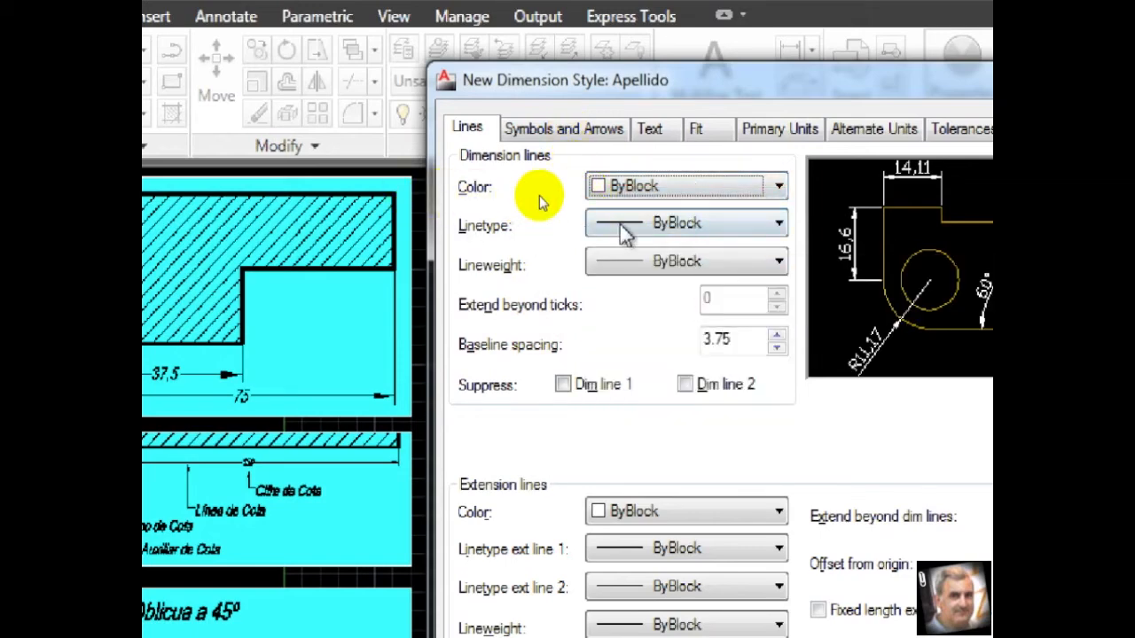
{"action": "left_click", "coordinate": [652, 226]}
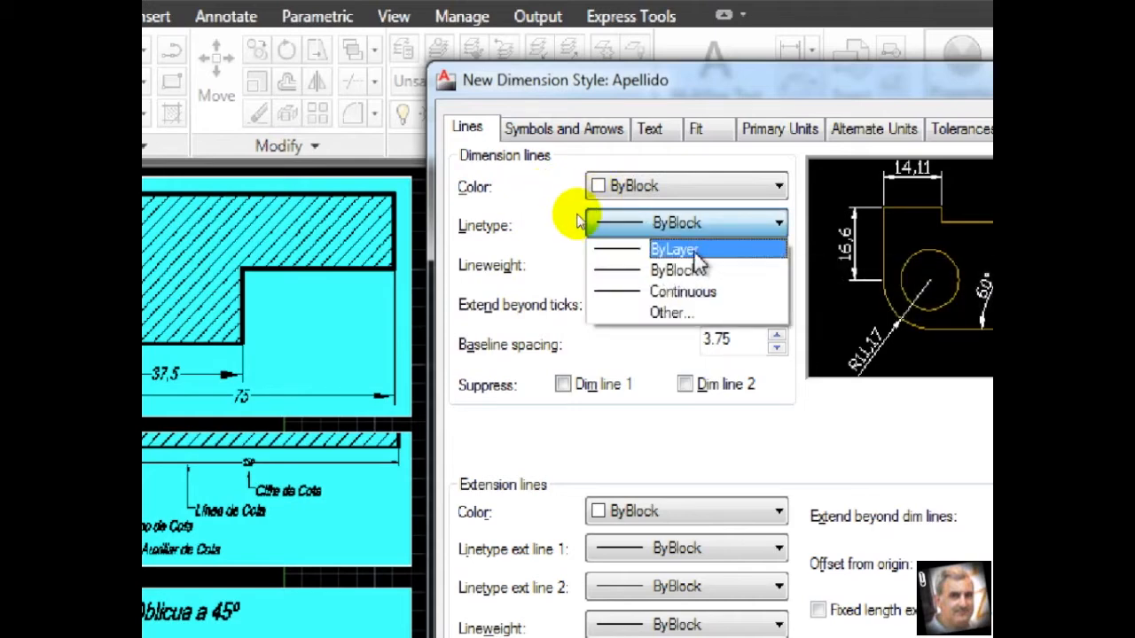
{"action": "left_click", "coordinate": [668, 313]}
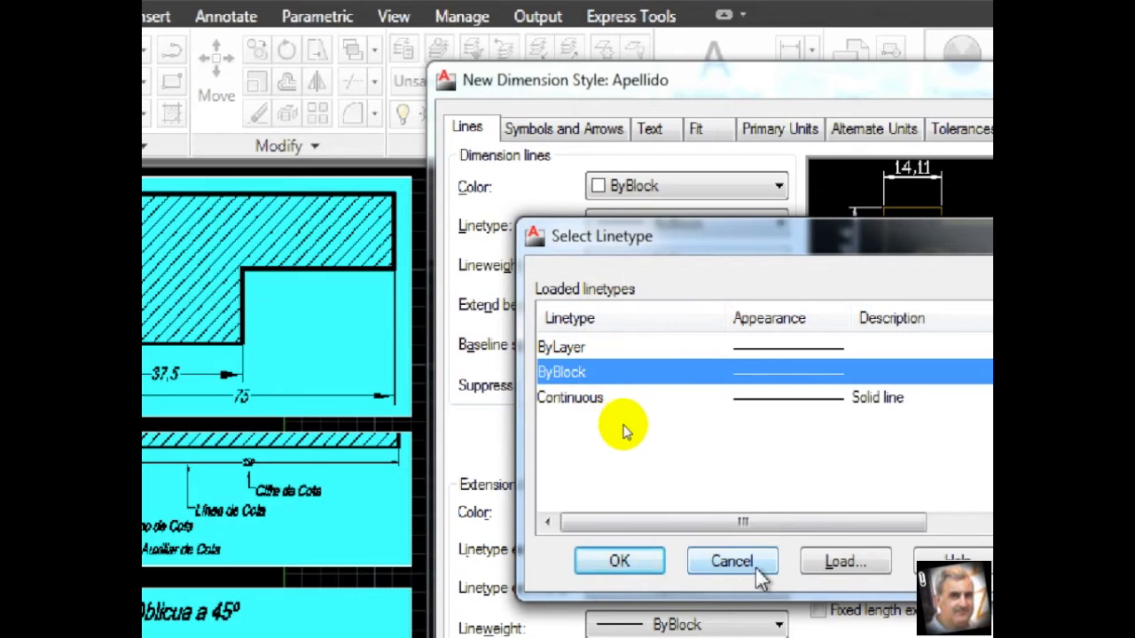
{"action": "left_click", "coordinate": [814, 192]}
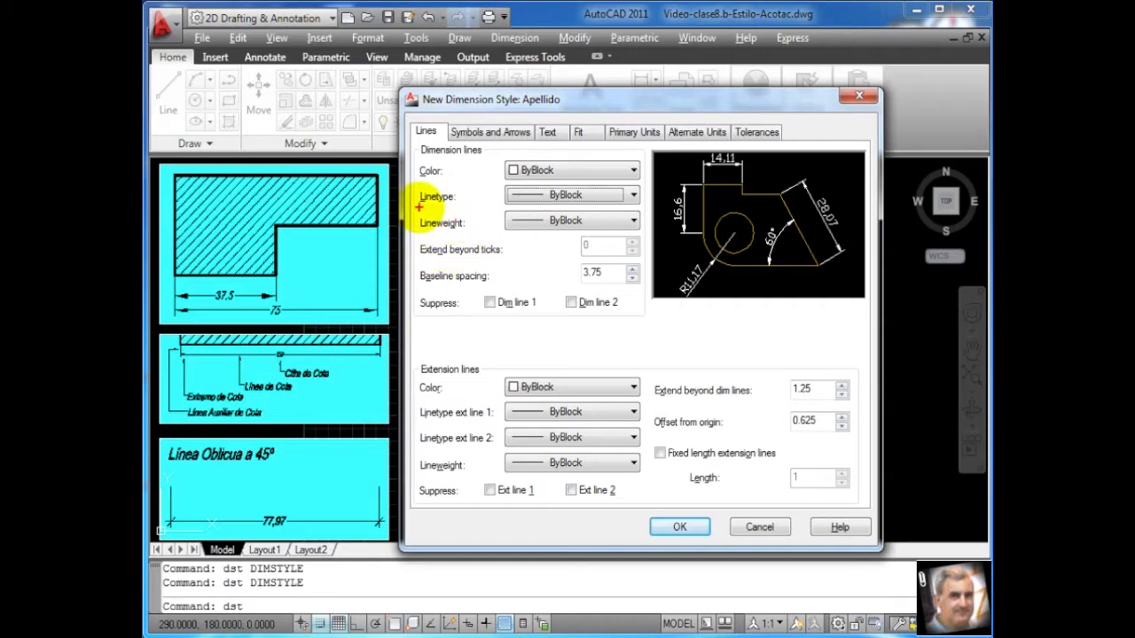
{"action": "mouse_move", "coordinate": [417, 210]}
{"action": "left_mouse_down"}
{"action": "mouse_move", "coordinate": [540, 235]}
{"action": "mouse_move", "coordinate": [650, 235]}
{"action": "left_mouse_up"}
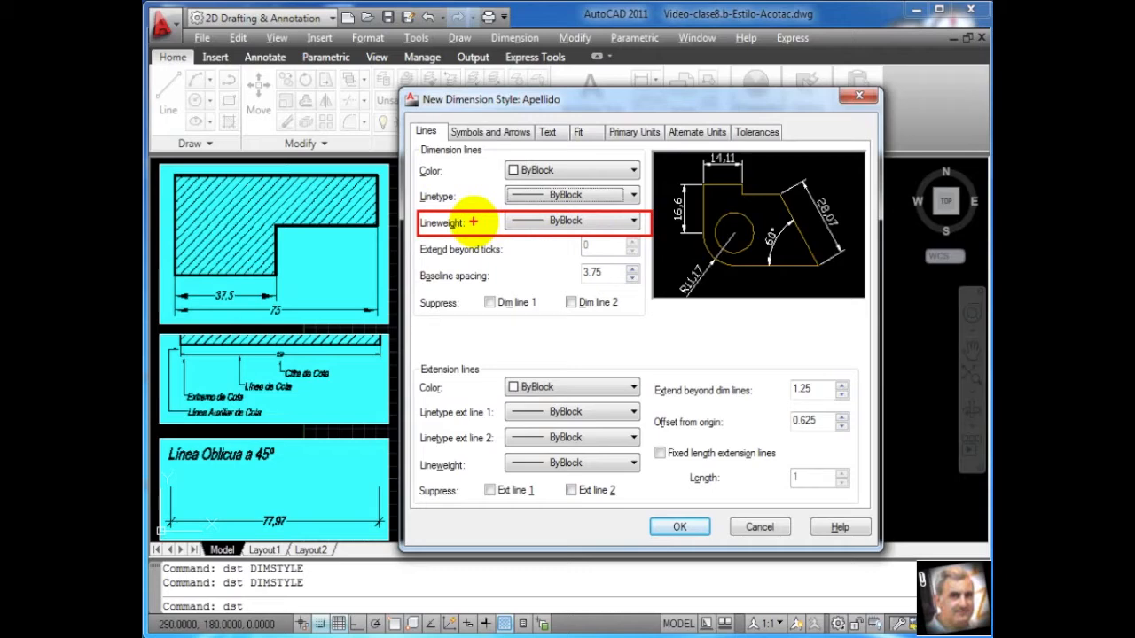
{"action": "left_click", "coordinate": [554, 221]}
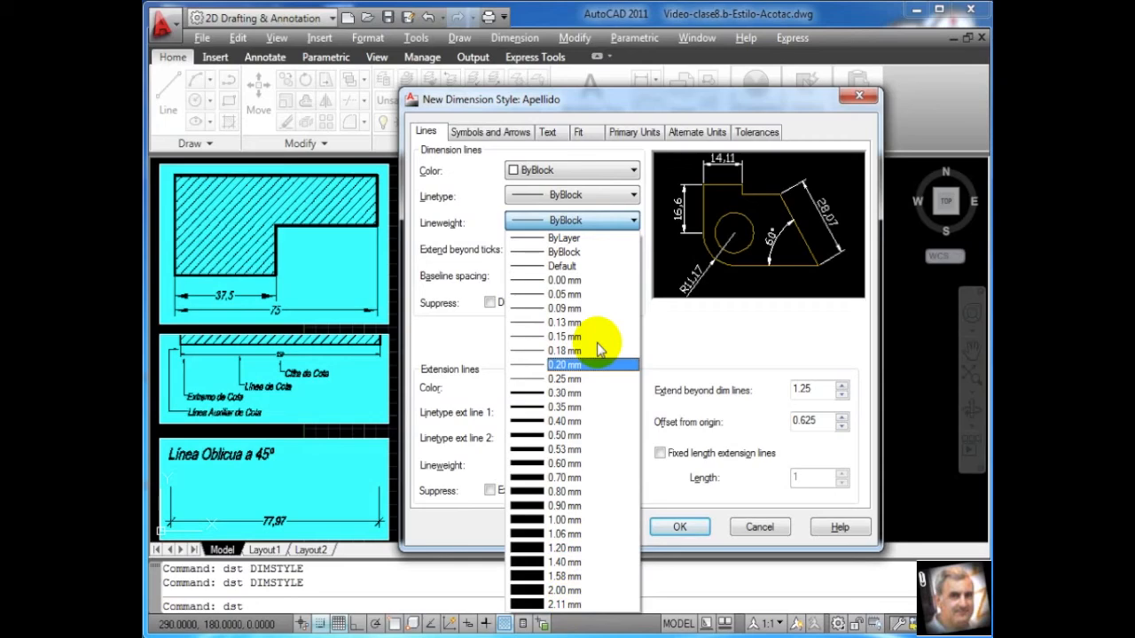
{"action": "left_click", "coordinate": [594, 224]}
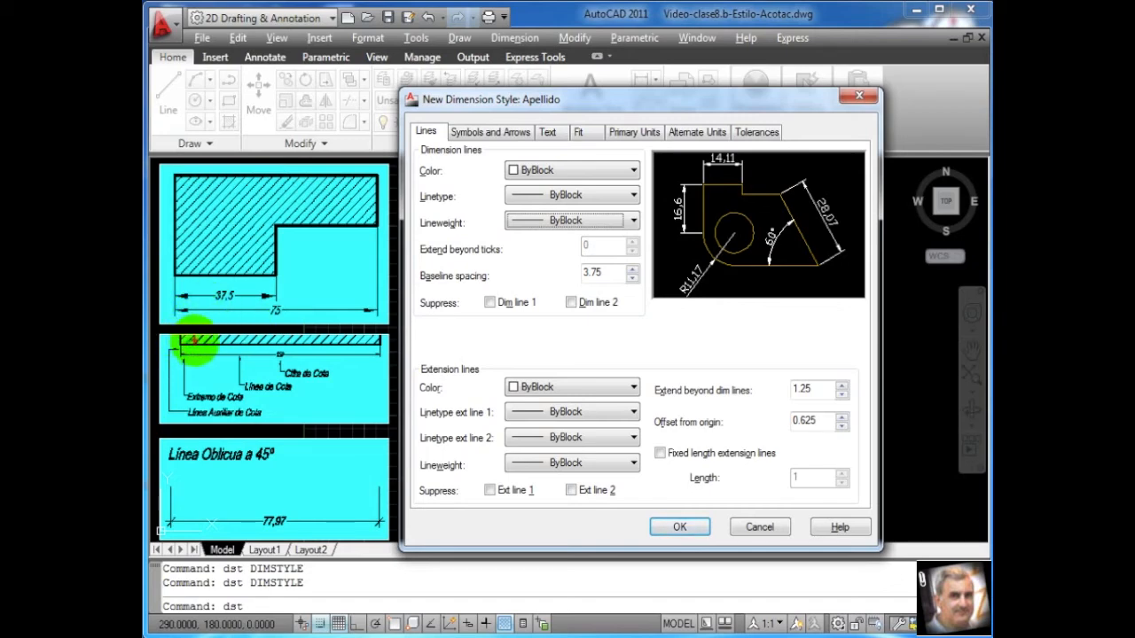
{"action": "left_click_drag", "start_coordinate": [176, 310], "coordinate": [374, 309]}
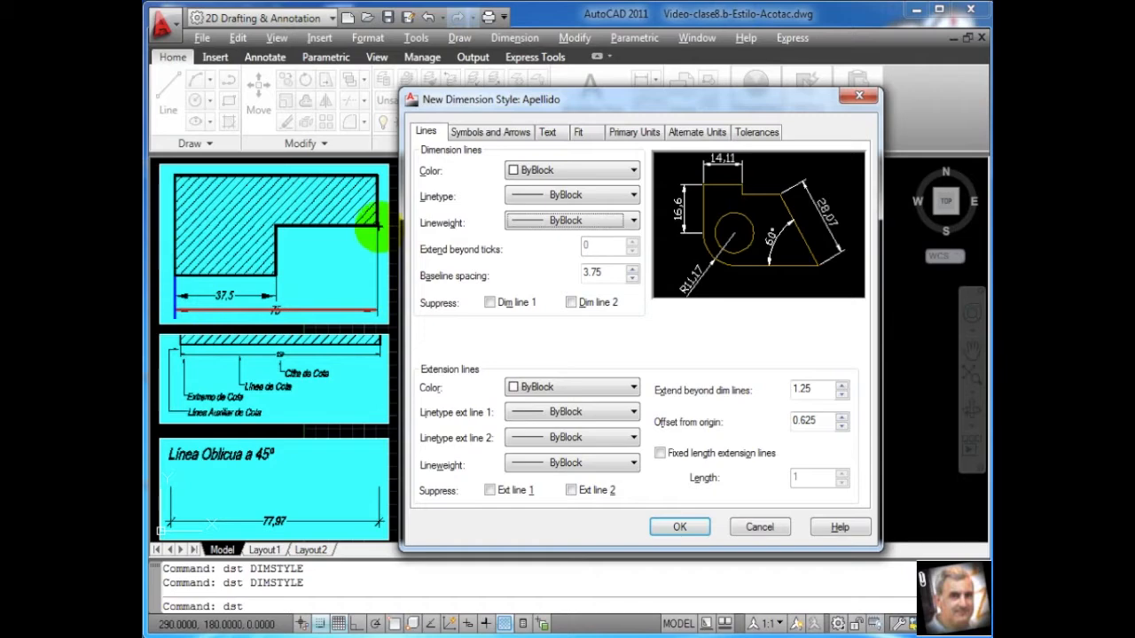
{"action": "left_click_drag", "start_coordinate": [376, 227], "coordinate": [378, 318]}
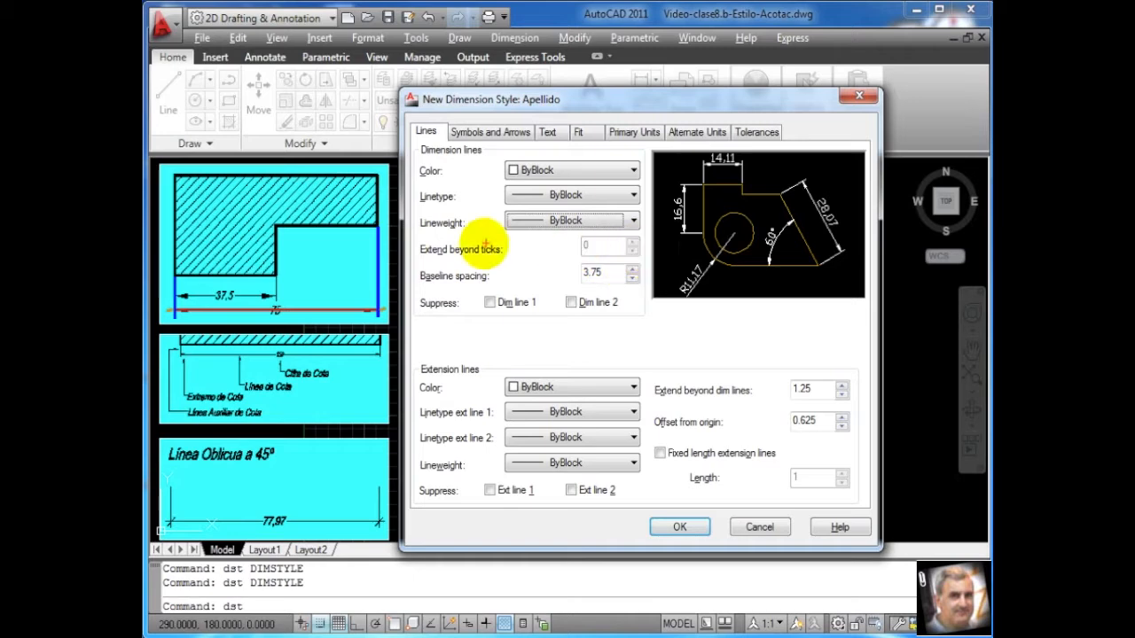
{"action": "mouse_move", "coordinate": [418, 240]}
{"action": "left_mouse_down"}
{"action": "mouse_move", "coordinate": [469, 256]}
{"action": "mouse_move", "coordinate": [637, 260]}
{"action": "left_mouse_up"}
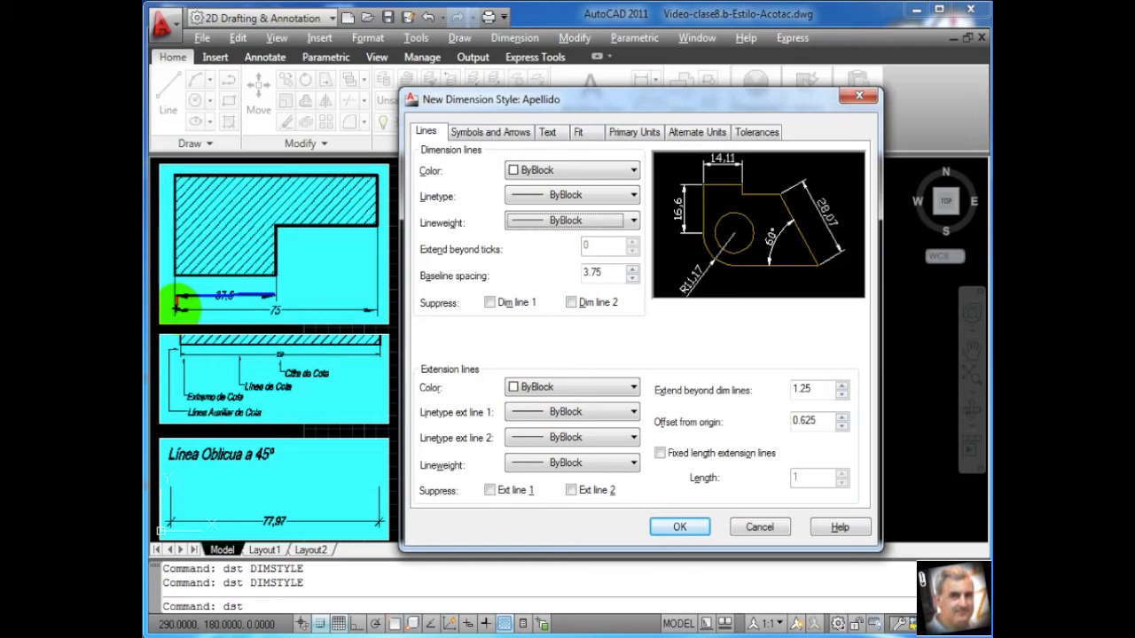
{"action": "left_click_drag", "start_coordinate": [174, 306], "coordinate": [368, 307]}
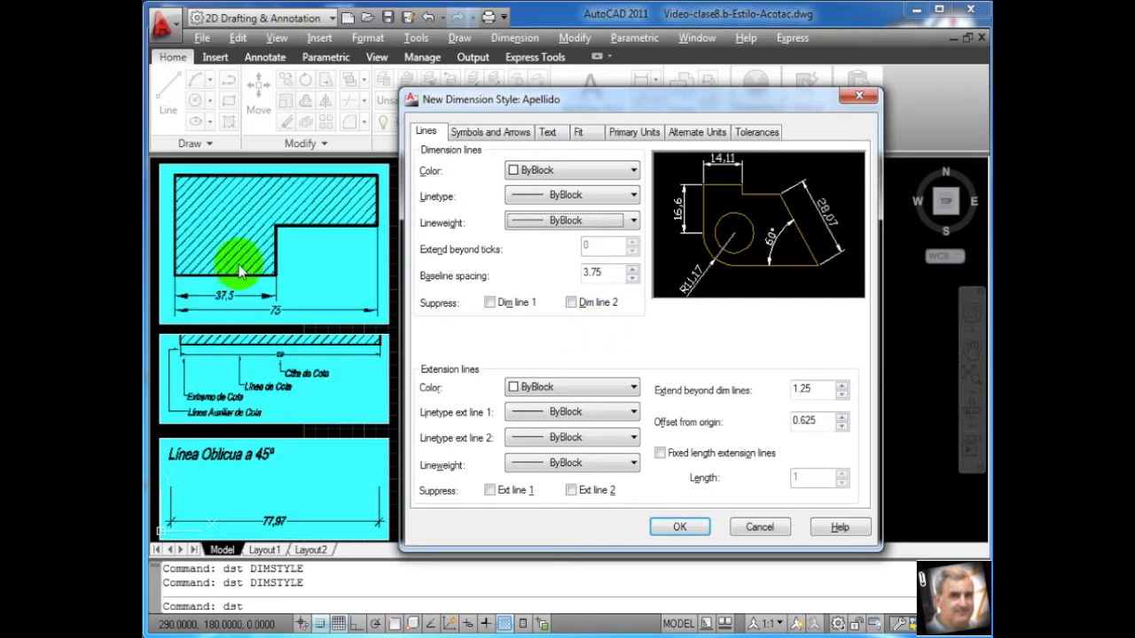
- Set the baseline spacing of the dimension lines to 5
{"action": "double_click", "coordinate": [594, 273]}
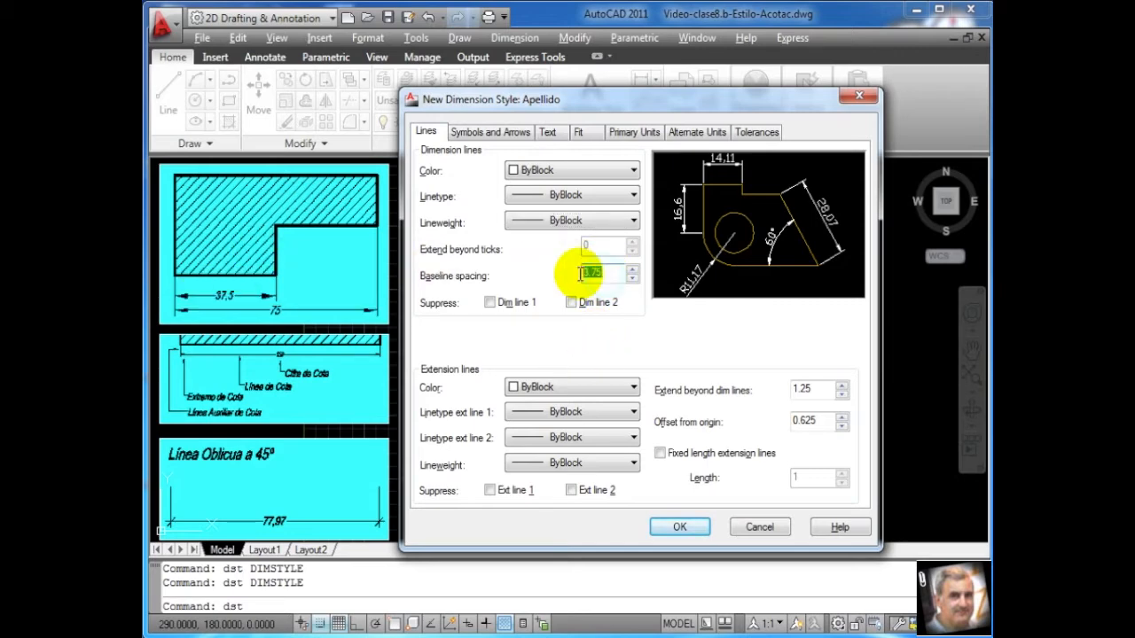
{"action": "type", "text": "5"}
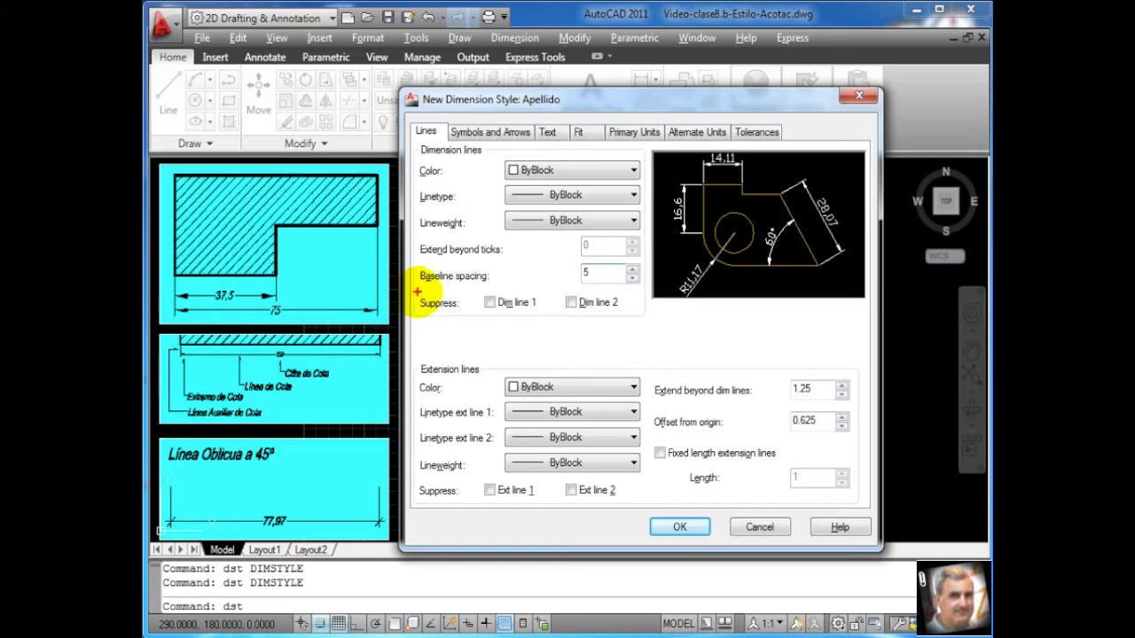
{"action": "left_click_drag", "start_coordinate": [416, 293], "coordinate": [636, 316]}
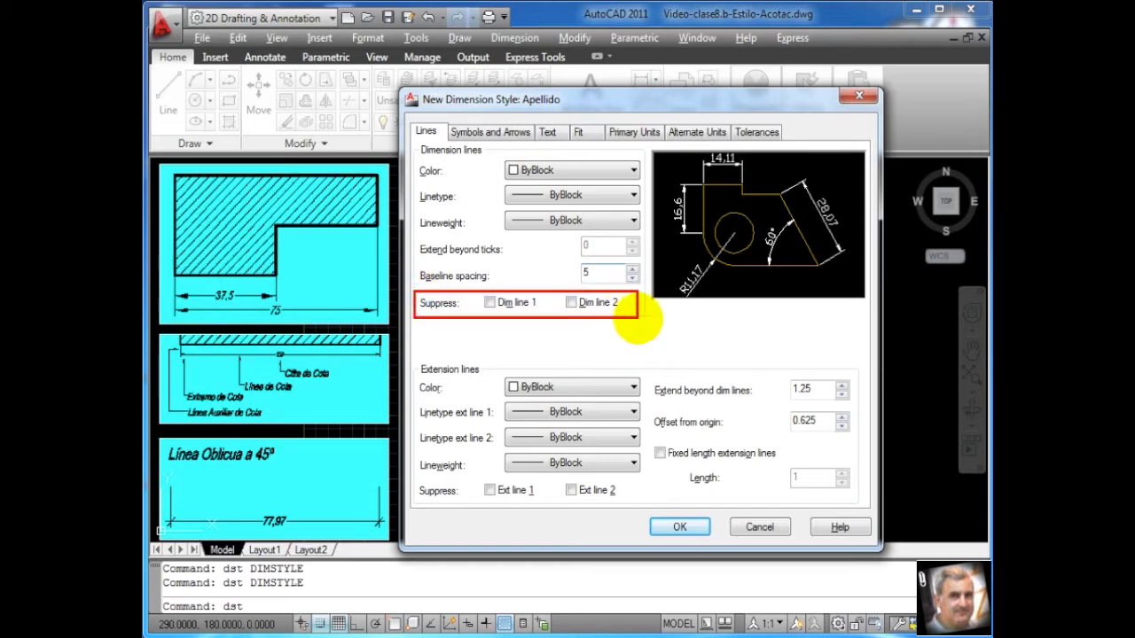
{"action": "left_click", "coordinate": [487, 302]}
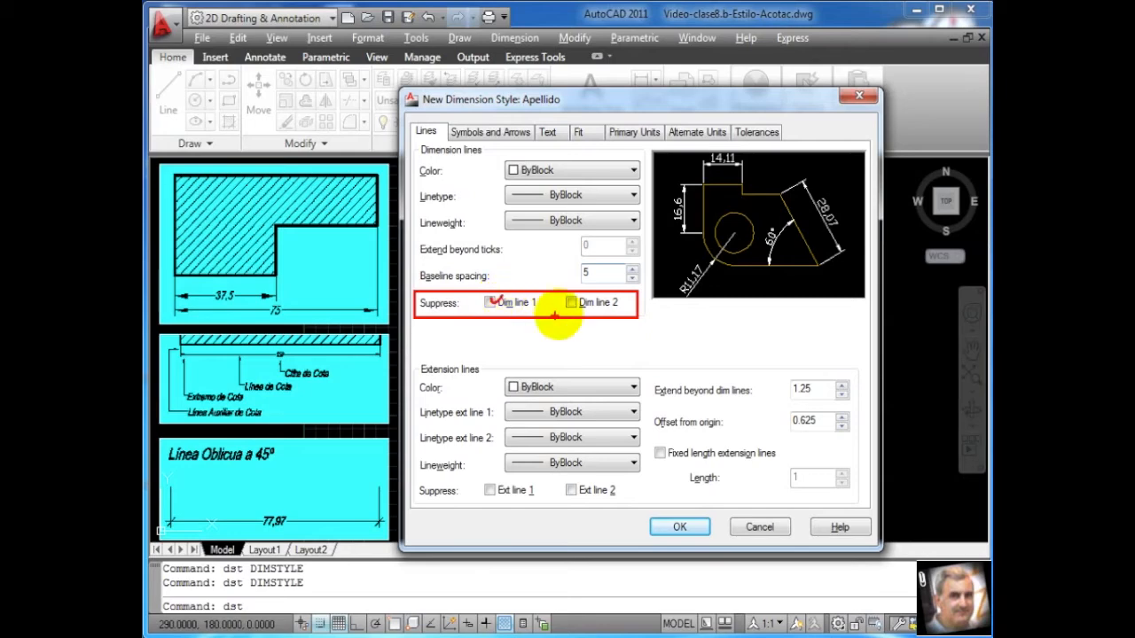
{"action": "left_click", "coordinate": [571, 302]}
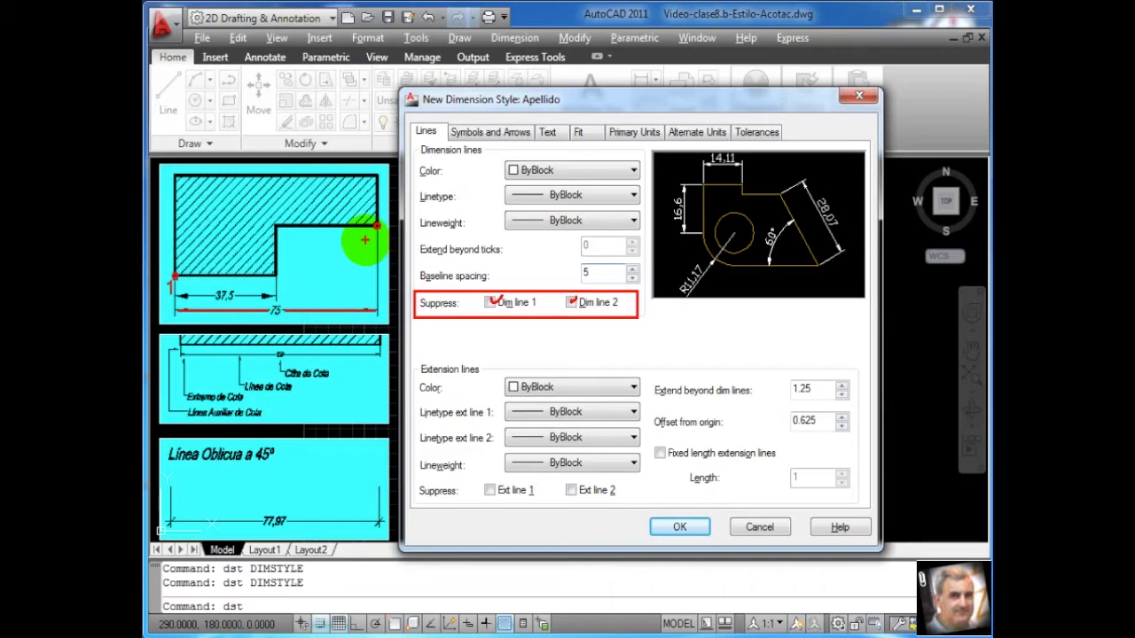
{"action": "type", "text": "2"}
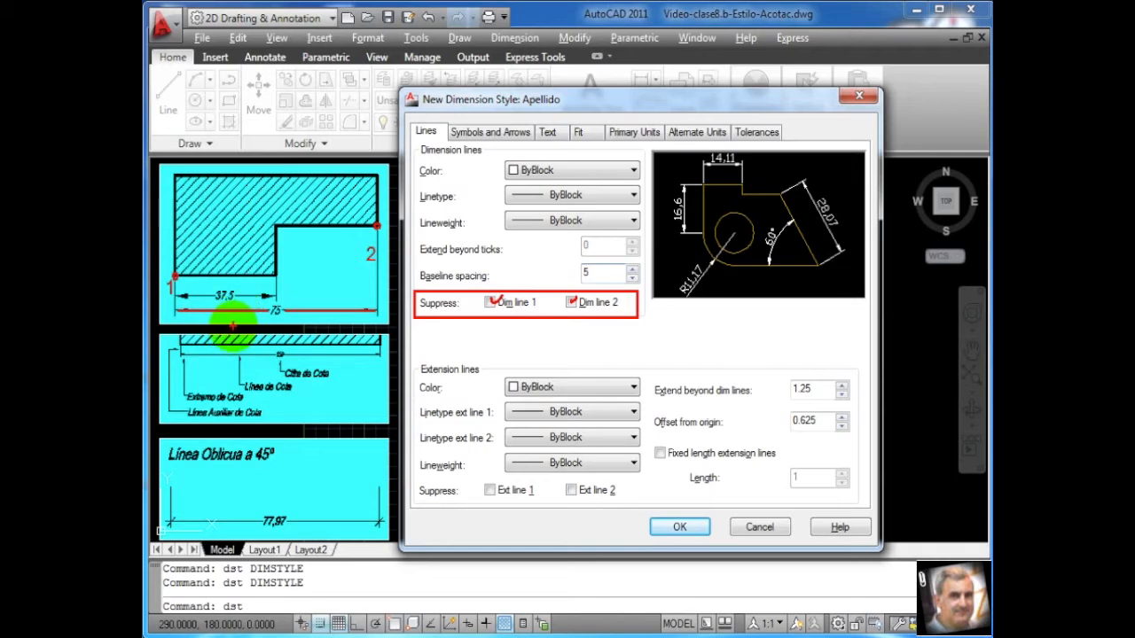
{"action": "key", "text": "Escape"}
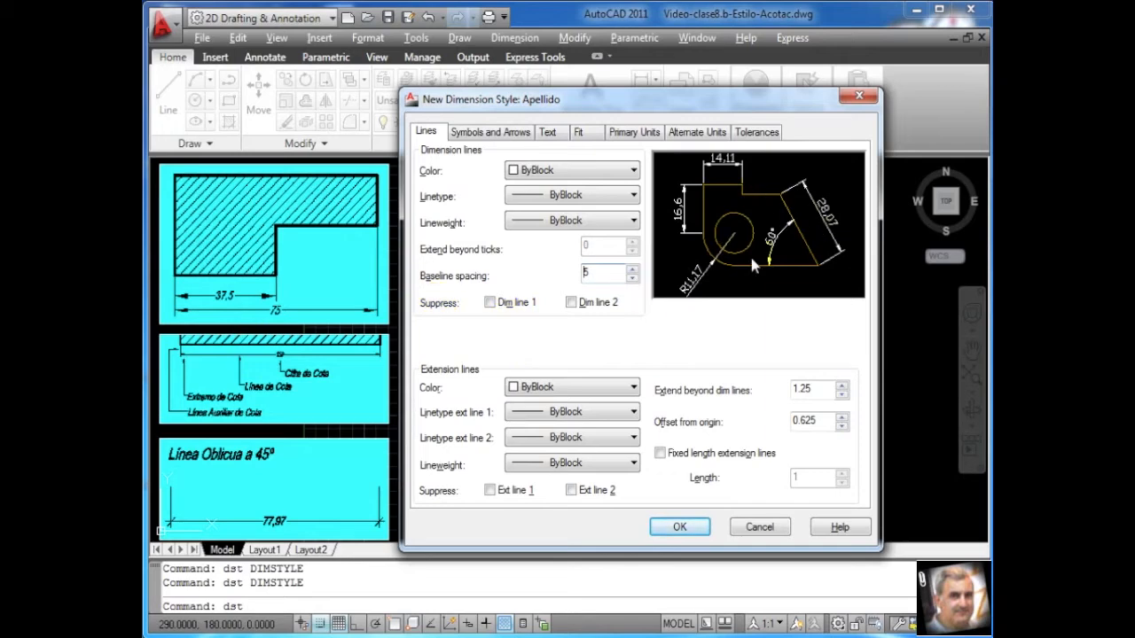
- Try suppressing Dim line 1 and Dim line 2 in the style preview, and turn both suppressions back off
{"action": "left_click", "coordinate": [490, 303]}
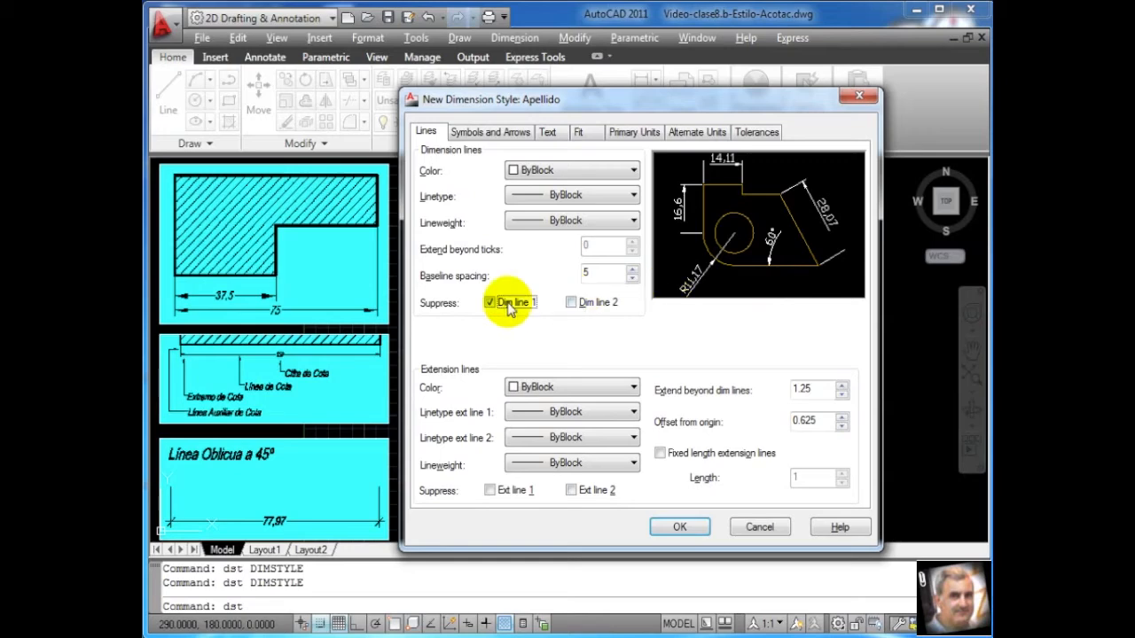
{"action": "left_click", "coordinate": [571, 303]}
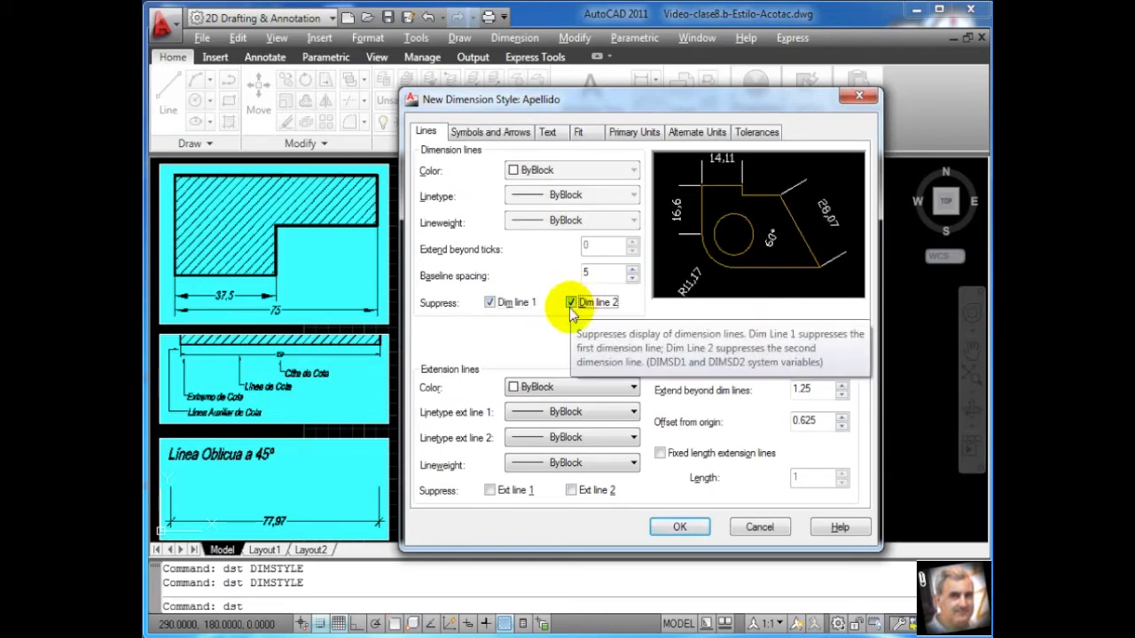
{"action": "left_click", "coordinate": [493, 304]}
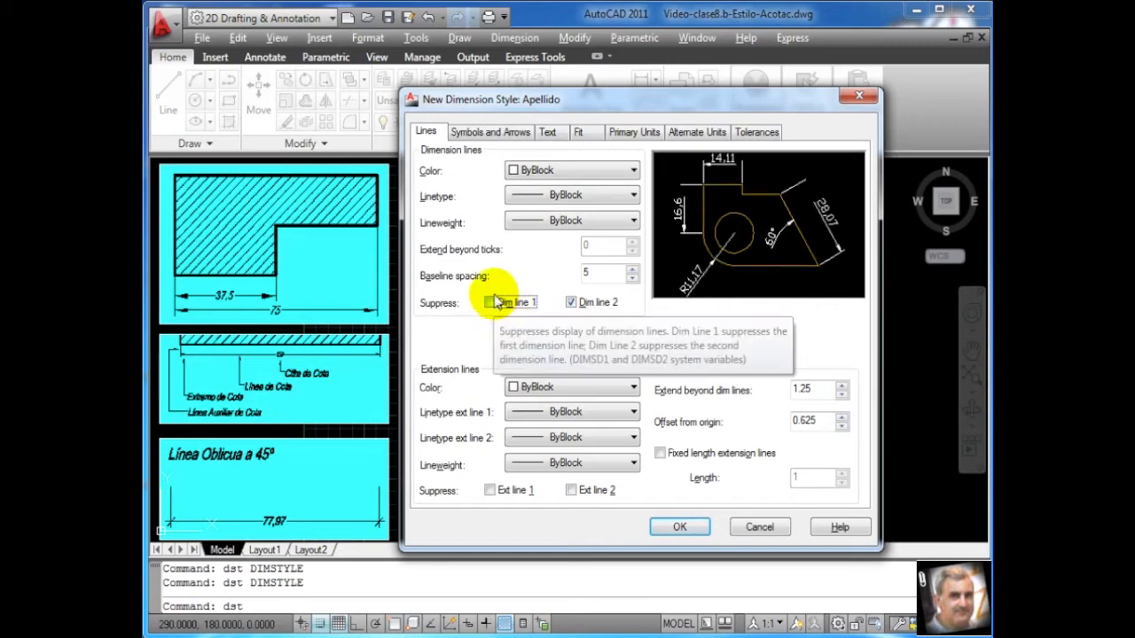
{"action": "left_click", "coordinate": [572, 303]}
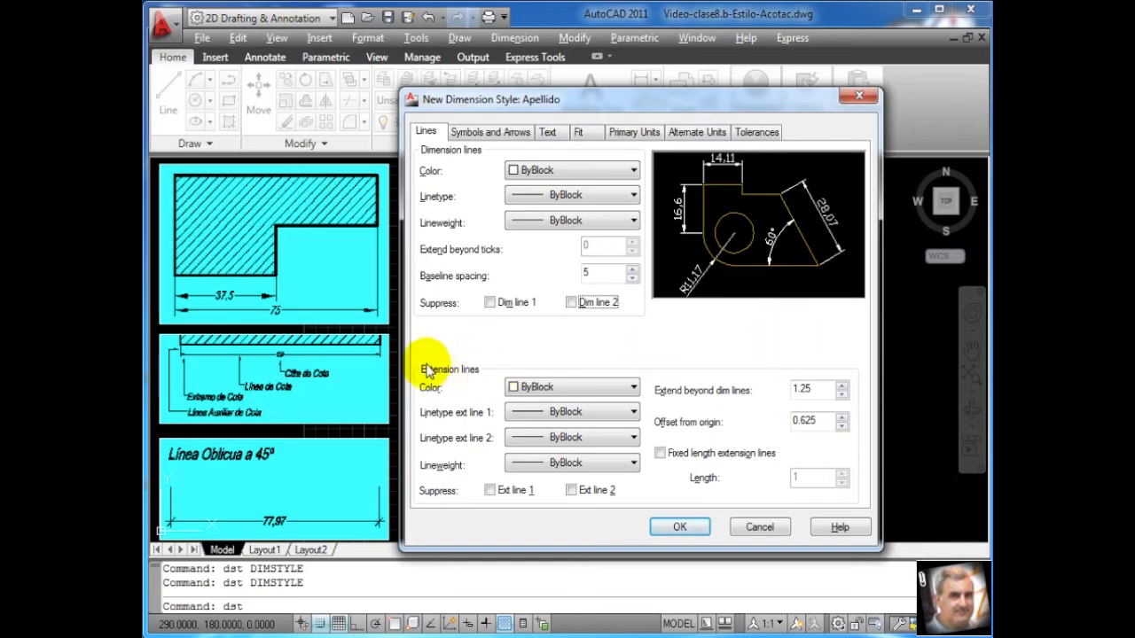
{"action": "mouse_move", "coordinate": [406, 359]}
{"action": "left_mouse_down"}
{"action": "mouse_move", "coordinate": [469, 406]}
{"action": "mouse_move", "coordinate": [727, 496]}
{"action": "mouse_move", "coordinate": [868, 511]}
{"action": "left_mouse_up"}
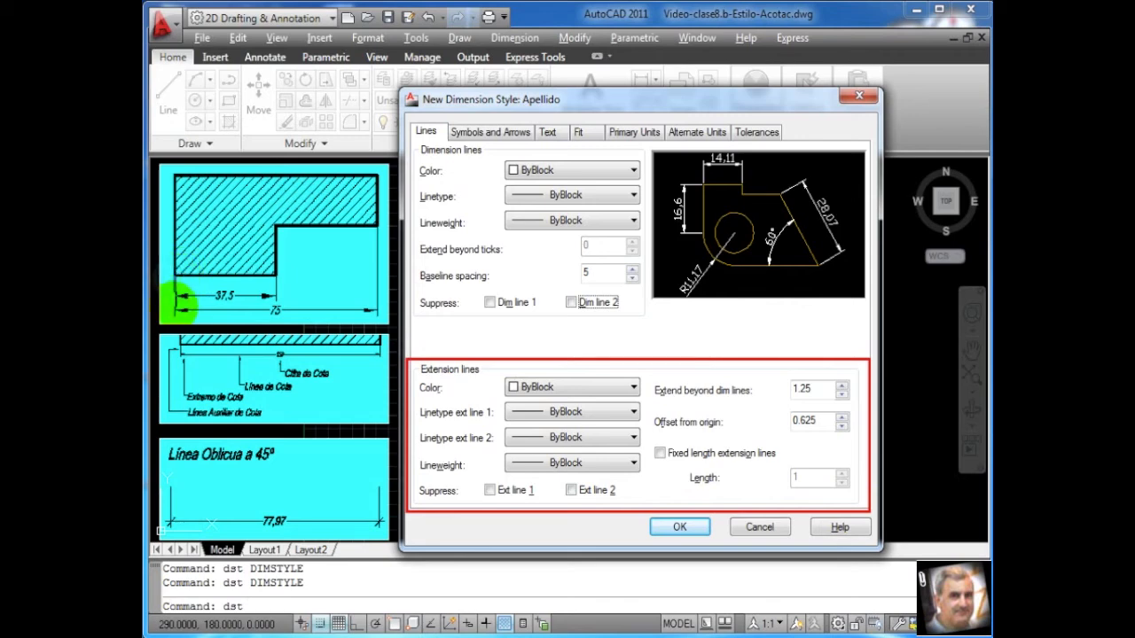
{"action": "left_click_drag", "start_coordinate": [175, 312], "coordinate": [175, 314]}
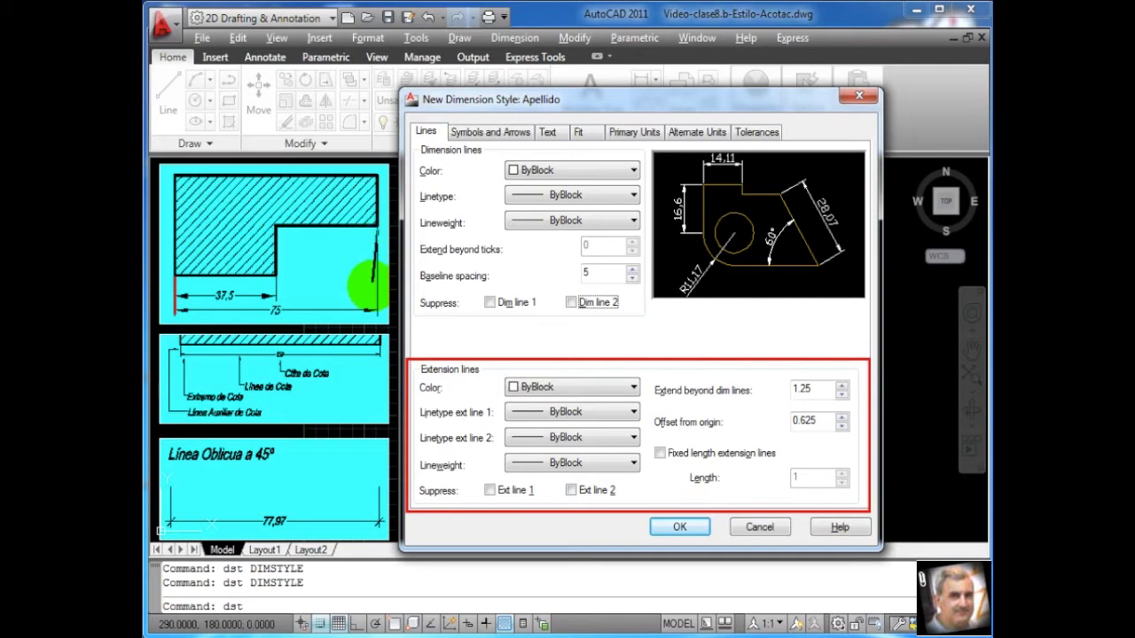
{"action": "left_click_drag", "start_coordinate": [373, 308], "coordinate": [377, 312]}
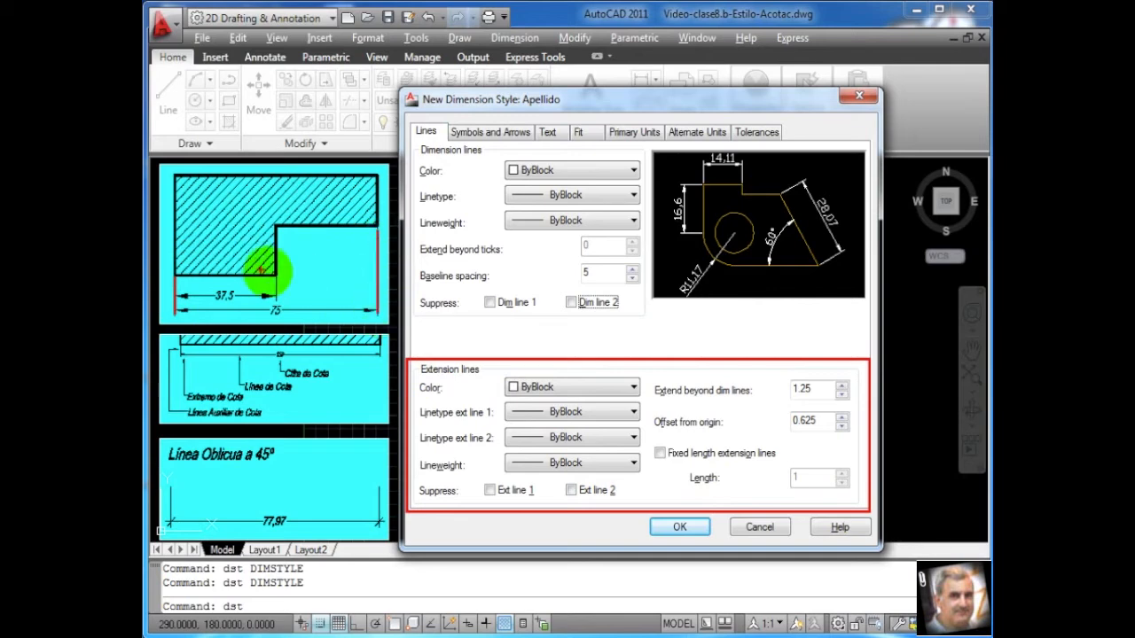
{"action": "left_click_drag", "start_coordinate": [276, 280], "coordinate": [277, 300]}
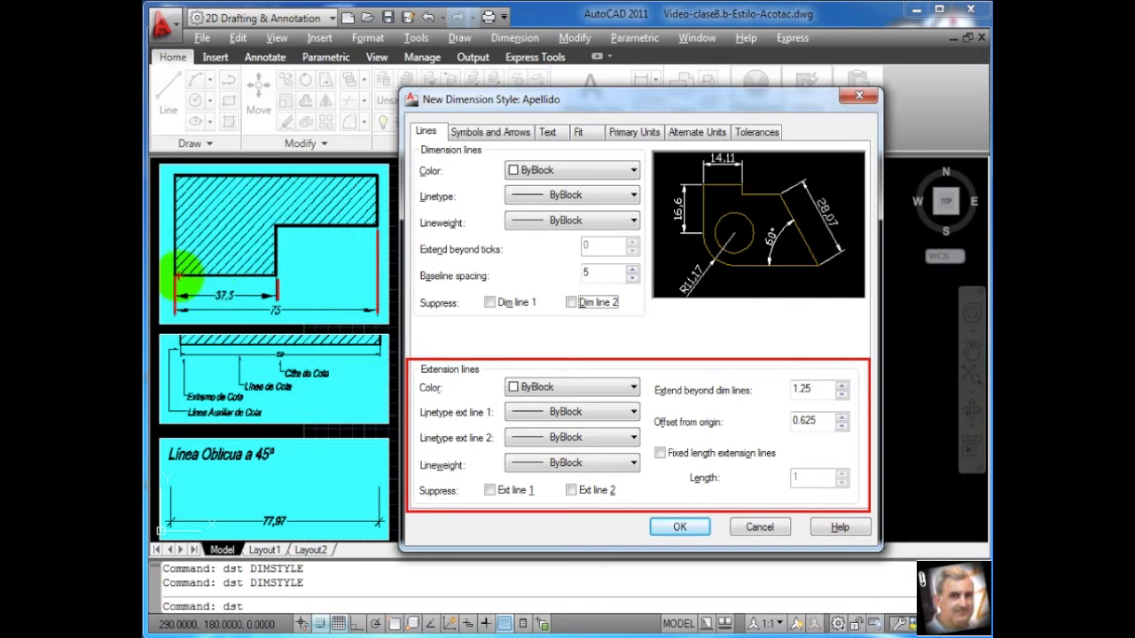
{"action": "left_click_drag", "start_coordinate": [177, 279], "coordinate": [175, 299]}
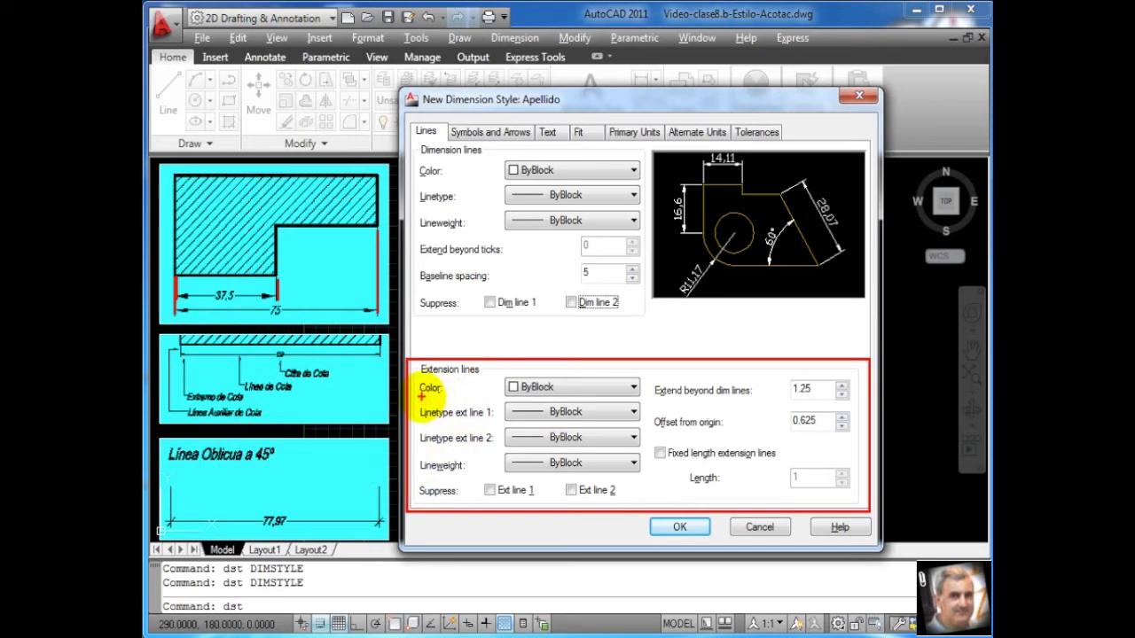
{"action": "left_click_drag", "start_coordinate": [417, 378], "coordinate": [645, 400]}
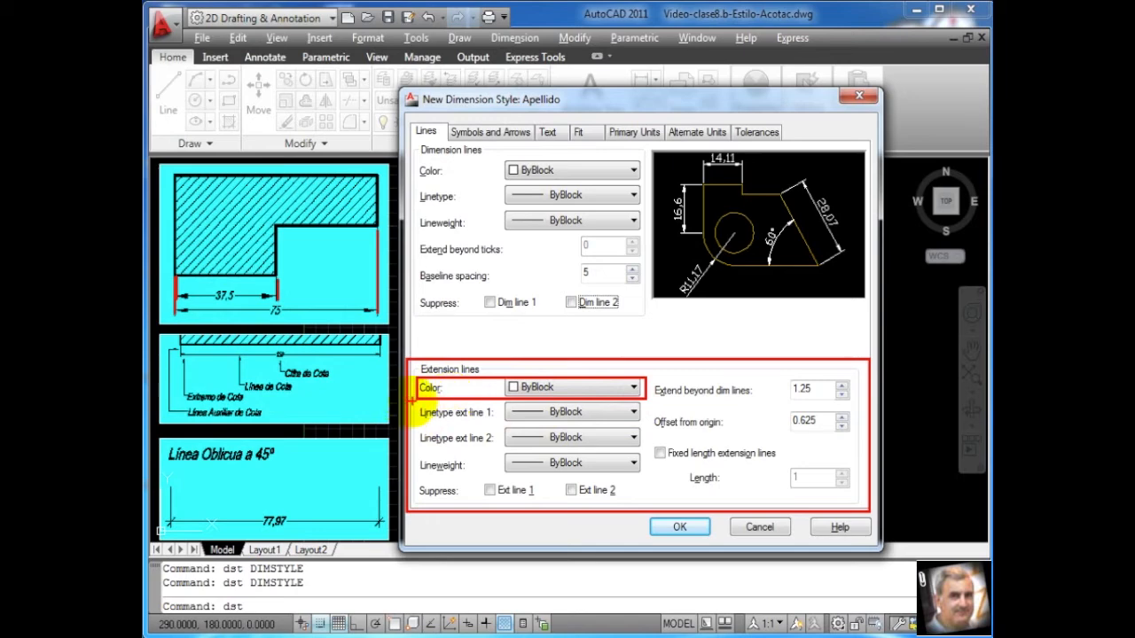
{"action": "mouse_move", "coordinate": [417, 400]}
{"action": "left_mouse_down"}
{"action": "mouse_move", "coordinate": [479, 443]}
{"action": "mouse_move", "coordinate": [528, 436]}
{"action": "mouse_move", "coordinate": [635, 454]}
{"action": "left_mouse_up"}
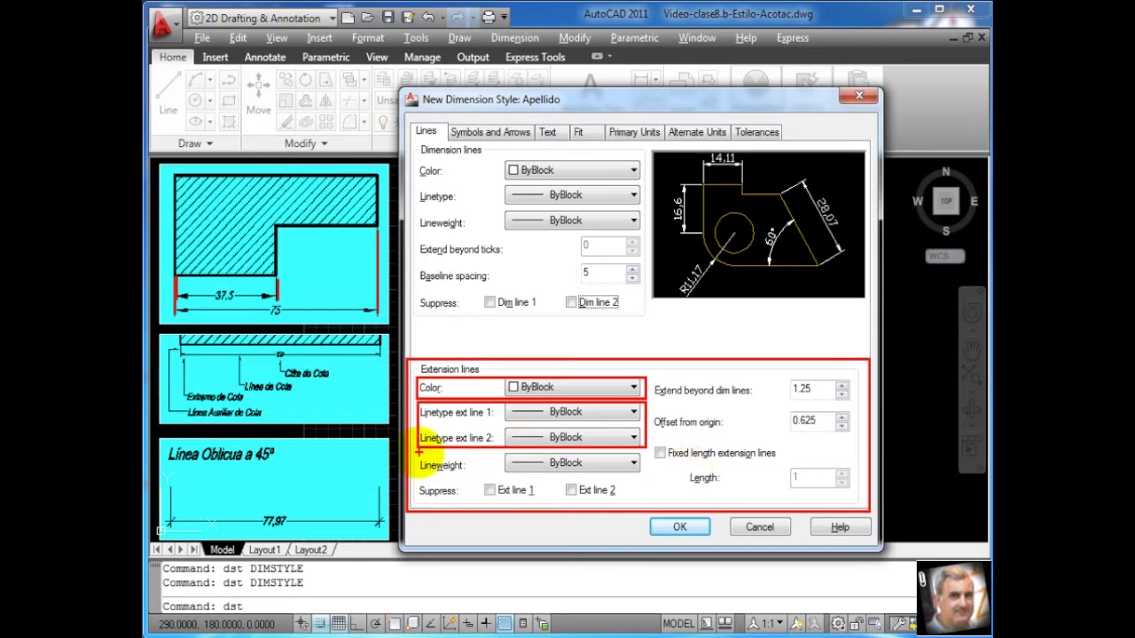
{"action": "left_click_drag", "start_coordinate": [416, 452], "coordinate": [464, 472]}
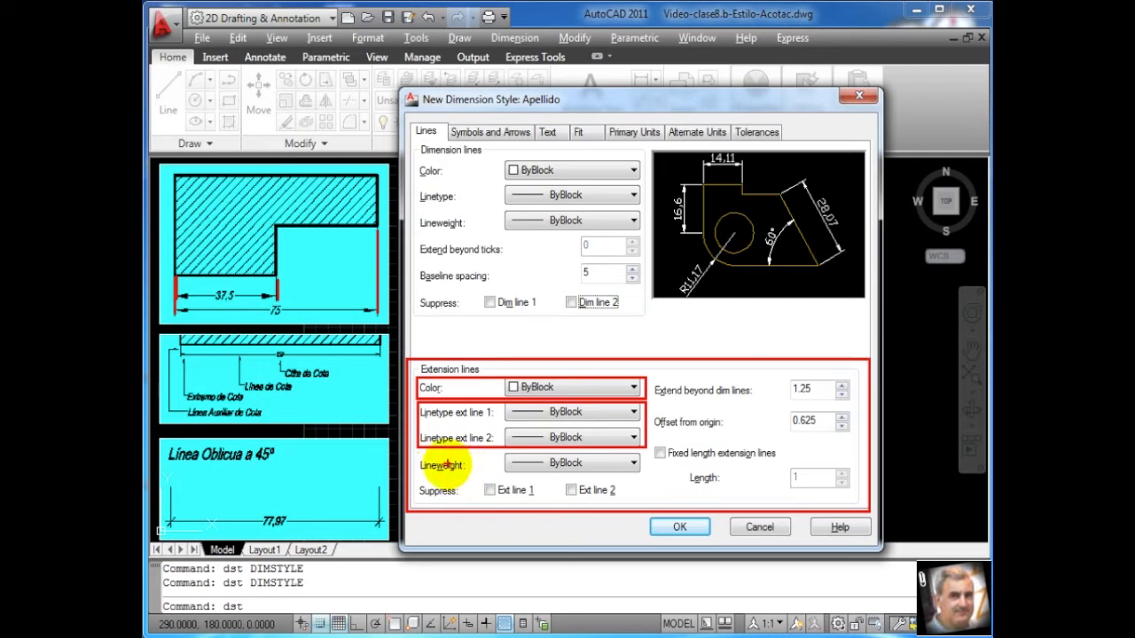
{"action": "mouse_move", "coordinate": [417, 453]}
{"action": "left_mouse_down"}
{"action": "mouse_move", "coordinate": [432, 470]}
{"action": "mouse_move", "coordinate": [645, 476]}
{"action": "left_mouse_up"}
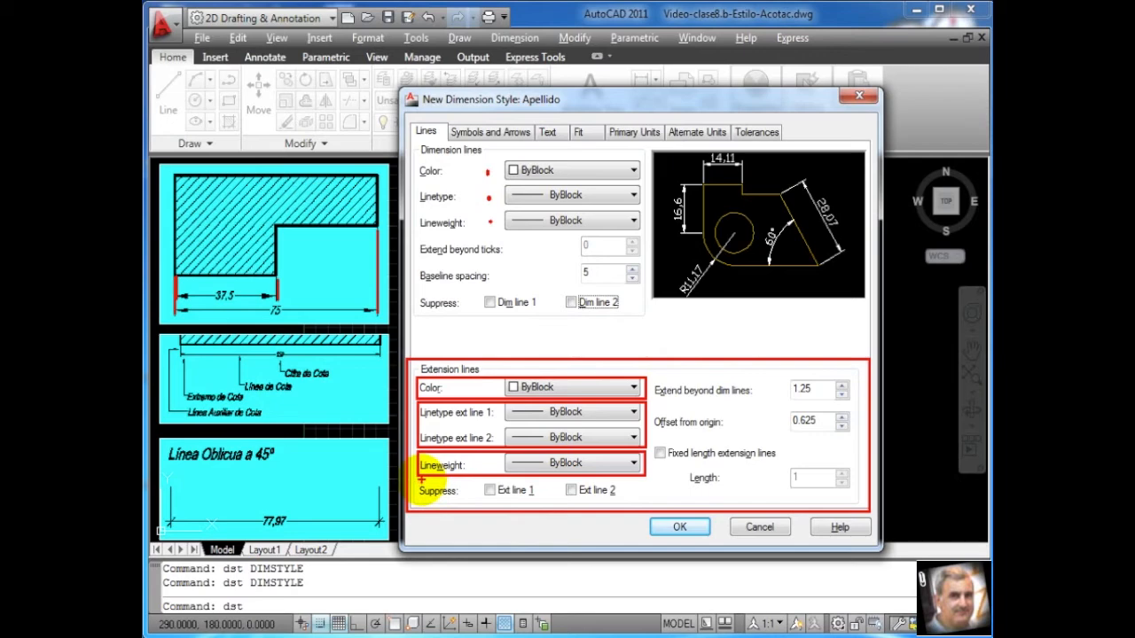
{"action": "left_click_drag", "start_coordinate": [417, 478], "coordinate": [643, 502]}
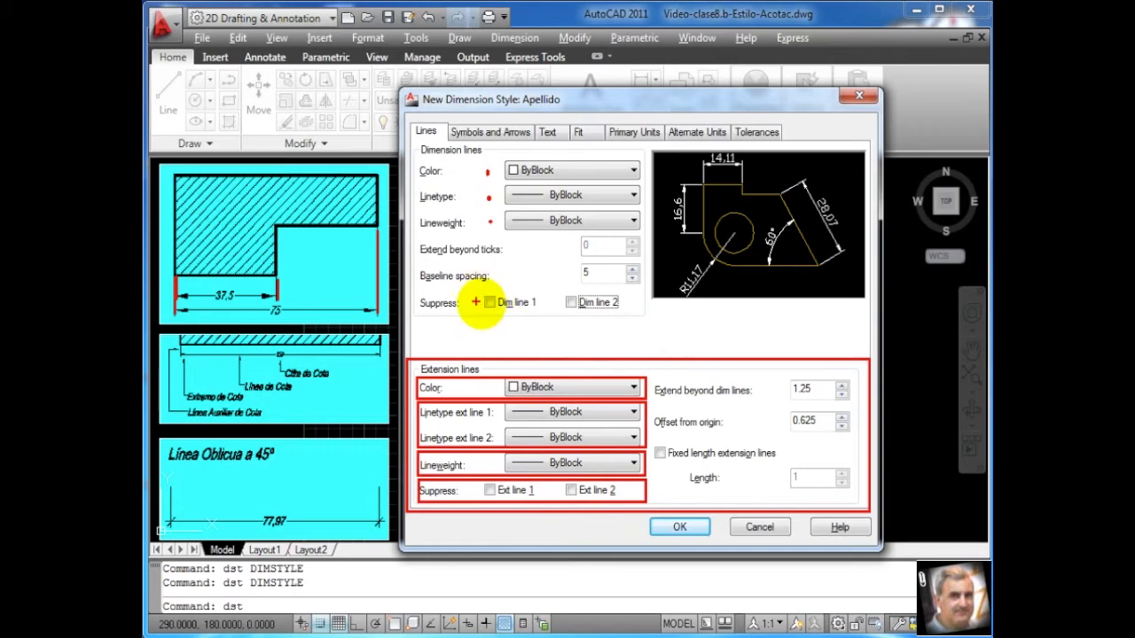
{"action": "left_click", "coordinate": [476, 303]}
{"action": "left_click", "coordinate": [555, 302]}
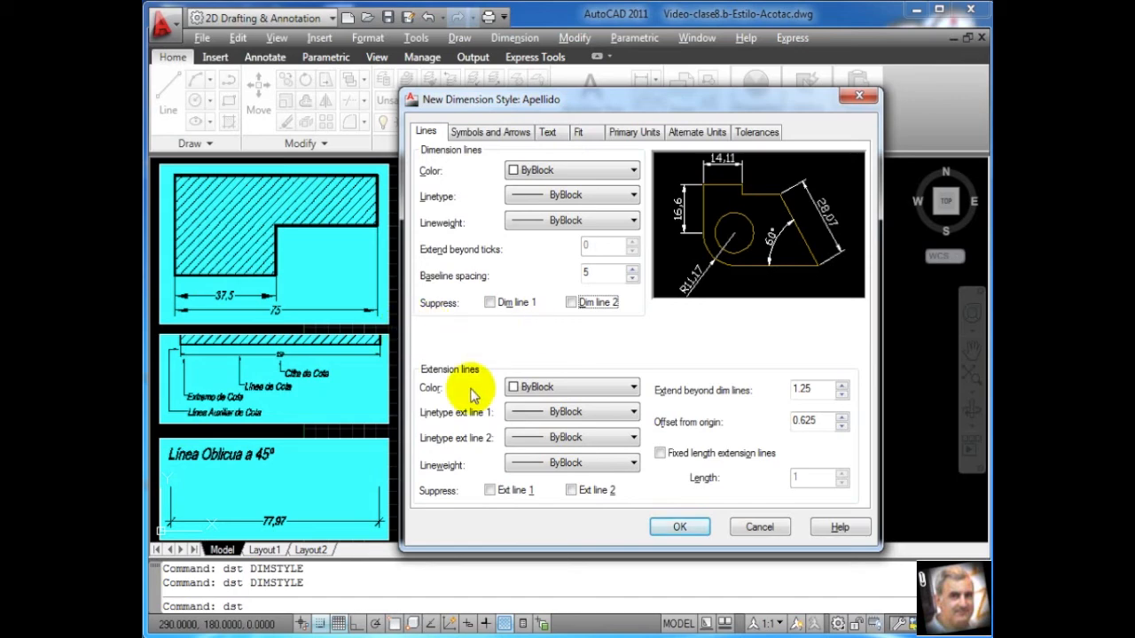
- Try suppressing Ext line 1 and Ext line 2 one after the other in the style preview, turning each suppression back off
{"action": "left_click", "coordinate": [490, 495]}
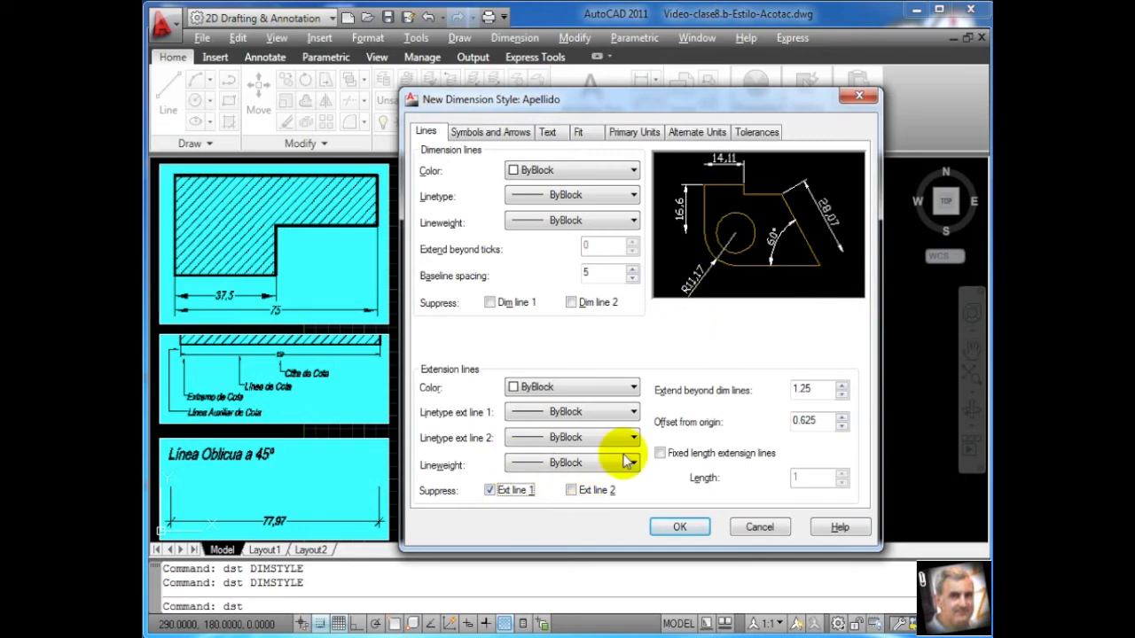
{"action": "left_click", "coordinate": [490, 491]}
{"action": "left_click", "coordinate": [571, 490]}
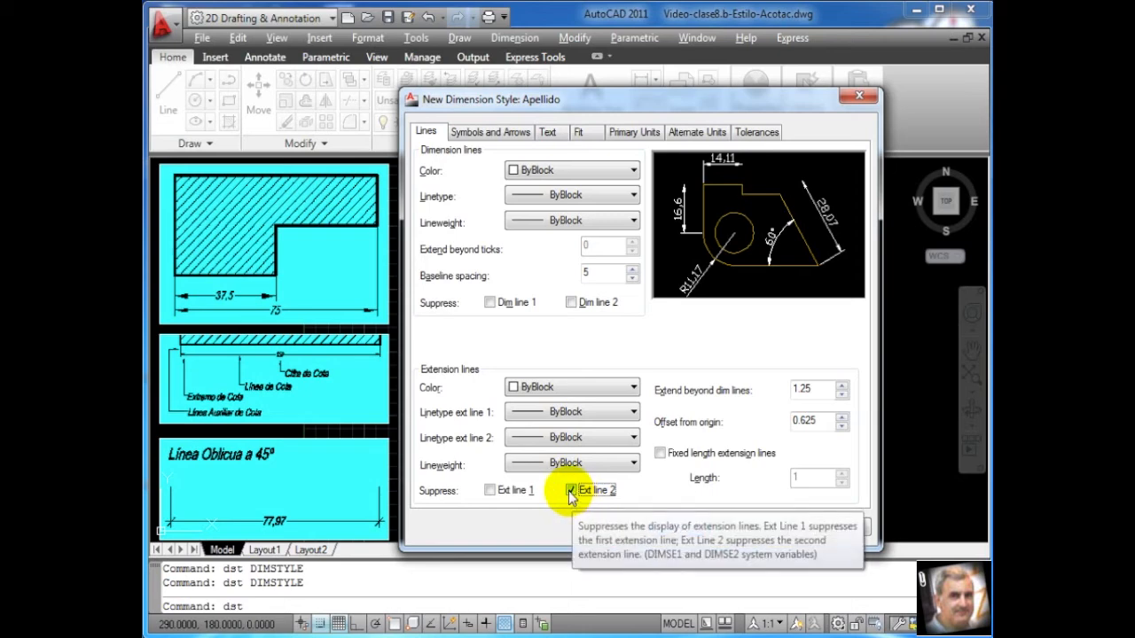
{"action": "left_click", "coordinate": [570, 490]}
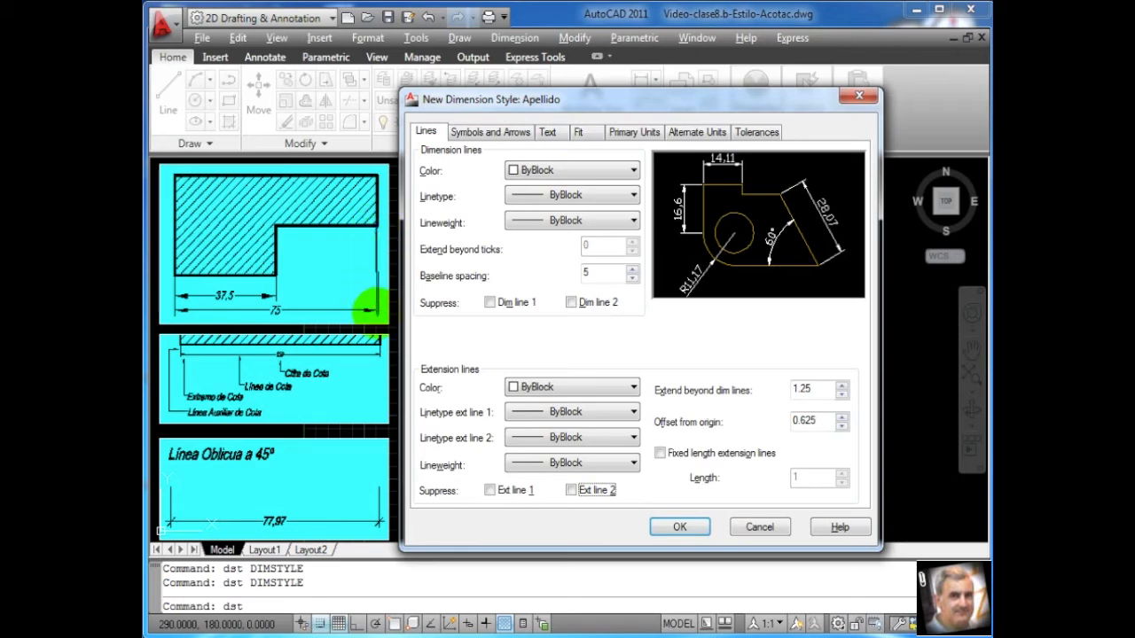
{"action": "left_click_drag", "start_coordinate": [378, 309], "coordinate": [376, 309]}
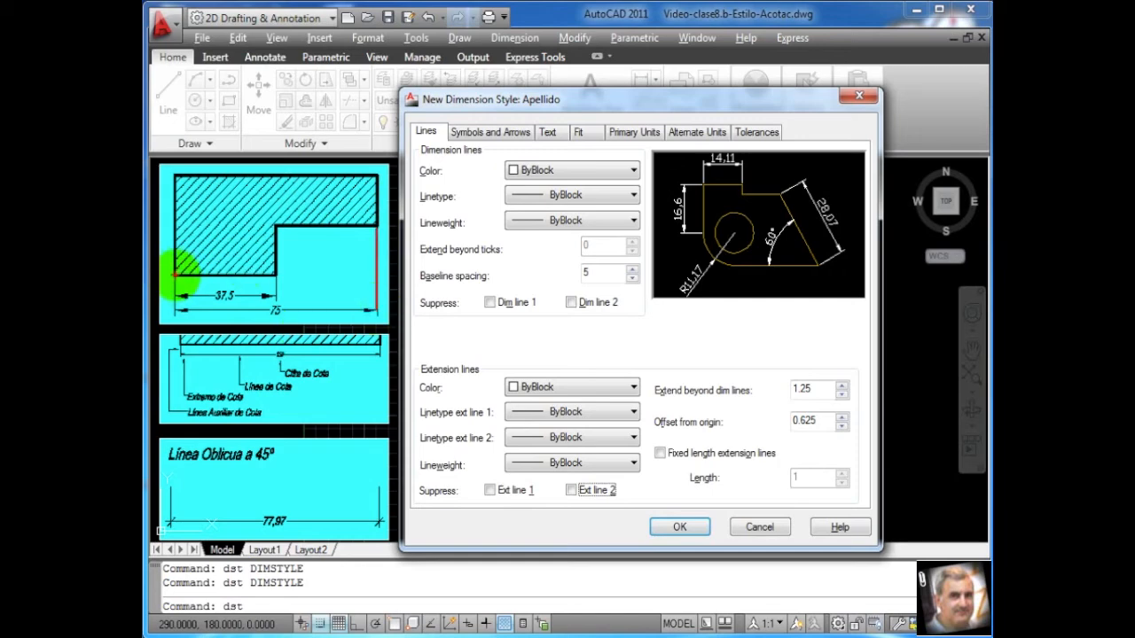
{"action": "left_click_drag", "start_coordinate": [175, 274], "coordinate": [176, 311]}
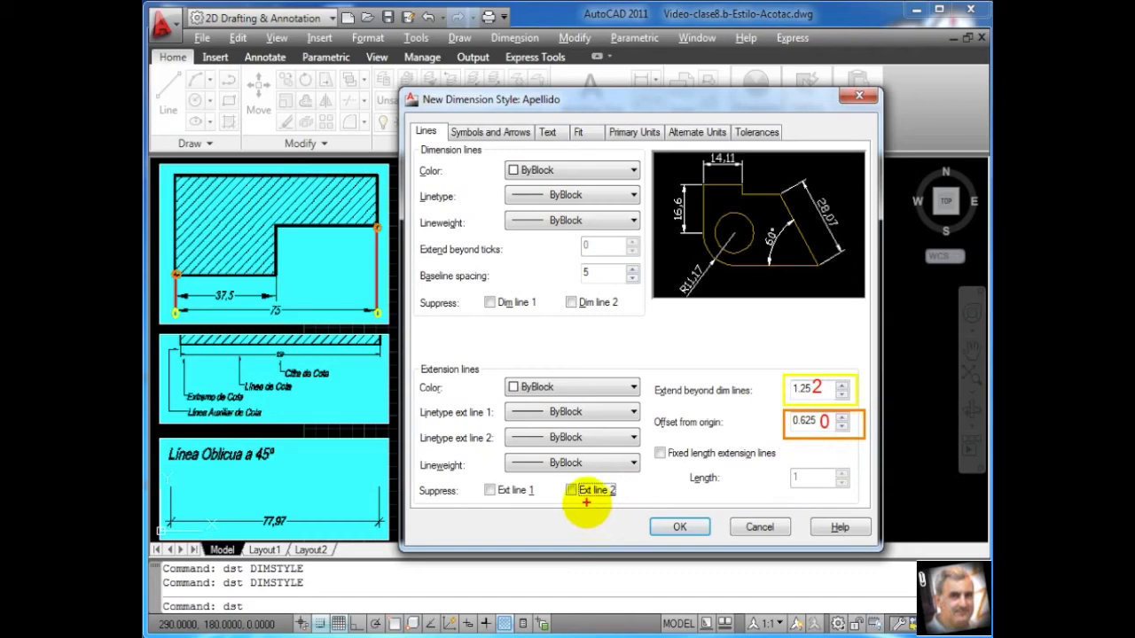
- Set the extension lines to extend 2 beyond the dimension lines, with an offset from origin of 0
{"action": "double_click", "coordinate": [813, 390]}
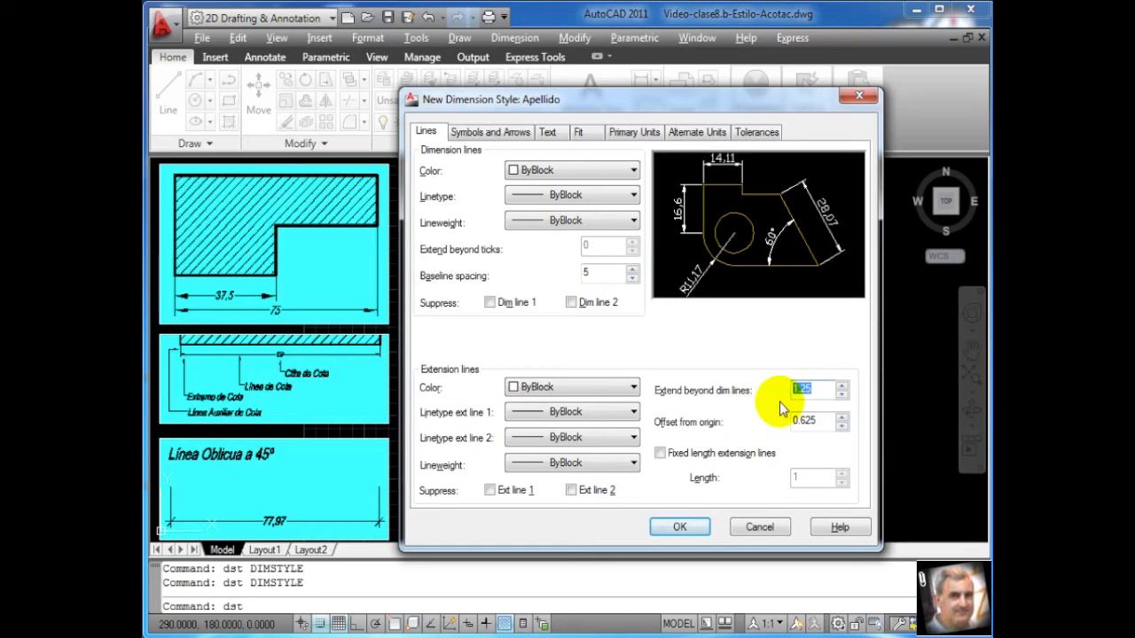
{"action": "type", "text": "2"}
{"action": "key", "text": "Tab"}
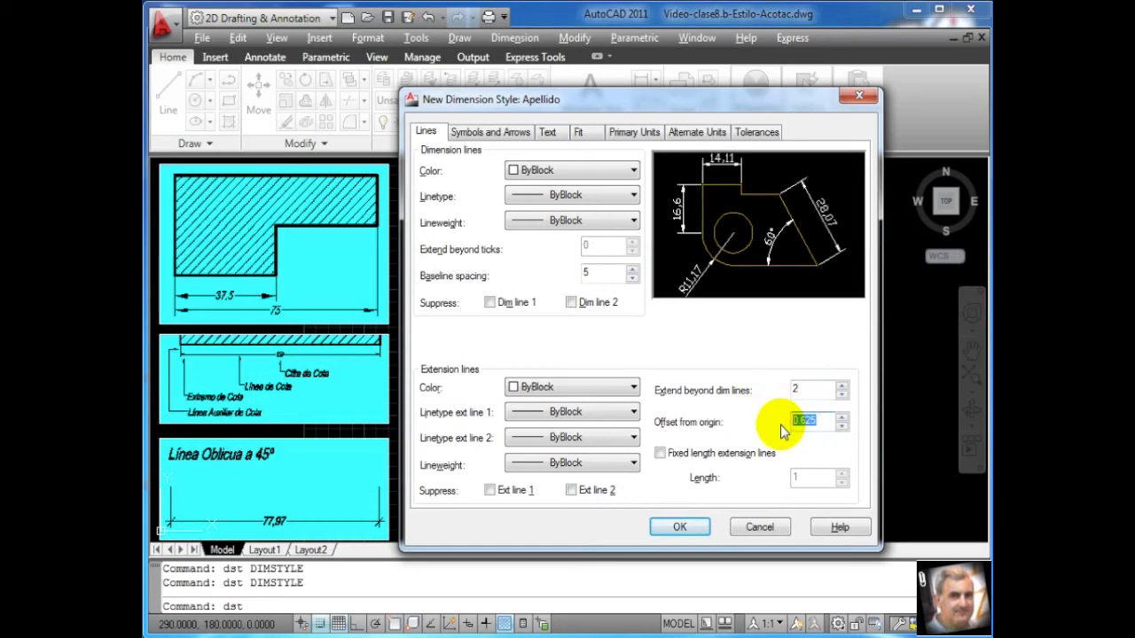
{"action": "type", "text": "0"}
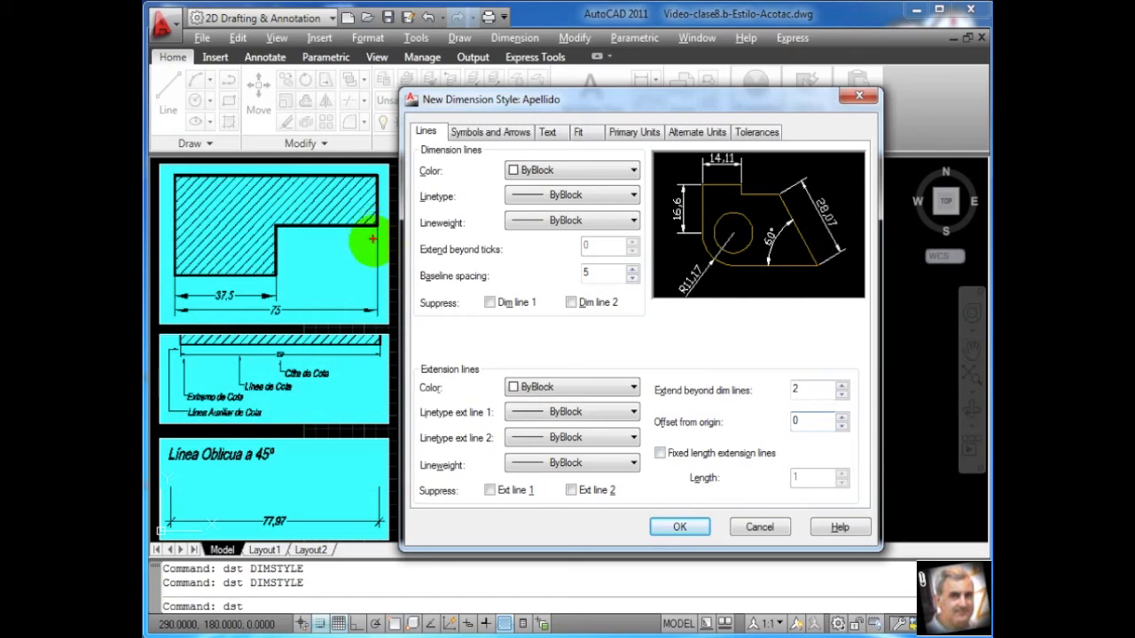
{"action": "left_click_drag", "start_coordinate": [378, 227], "coordinate": [378, 316]}
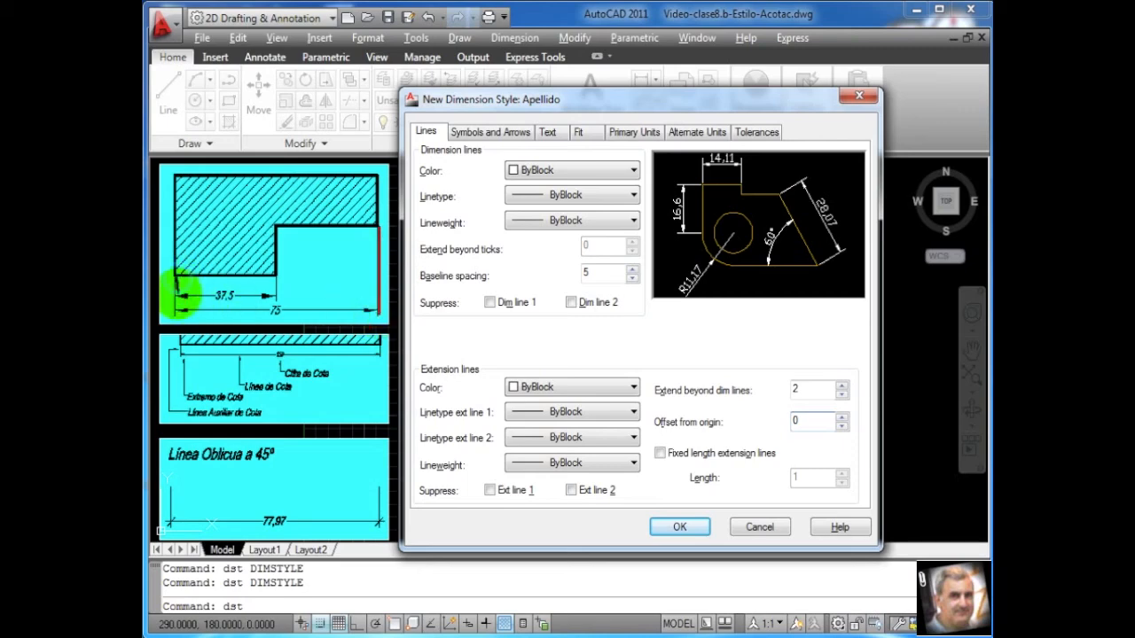
{"action": "left_click_drag", "start_coordinate": [181, 303], "coordinate": [178, 310]}
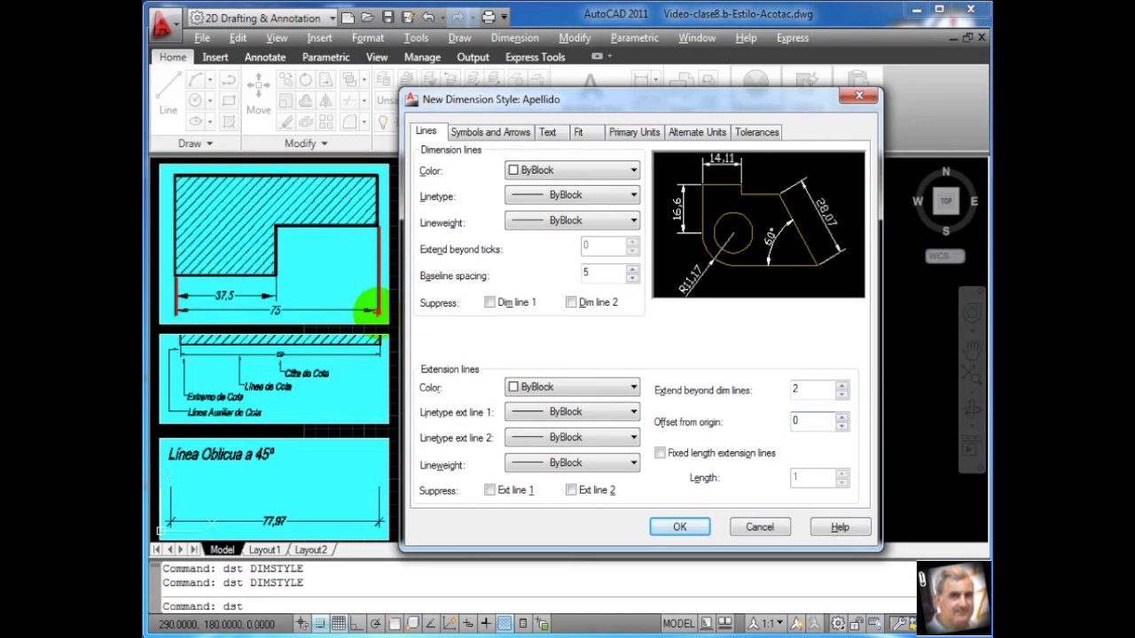
{"action": "left_click_drag", "start_coordinate": [659, 451], "coordinate": [669, 442]}
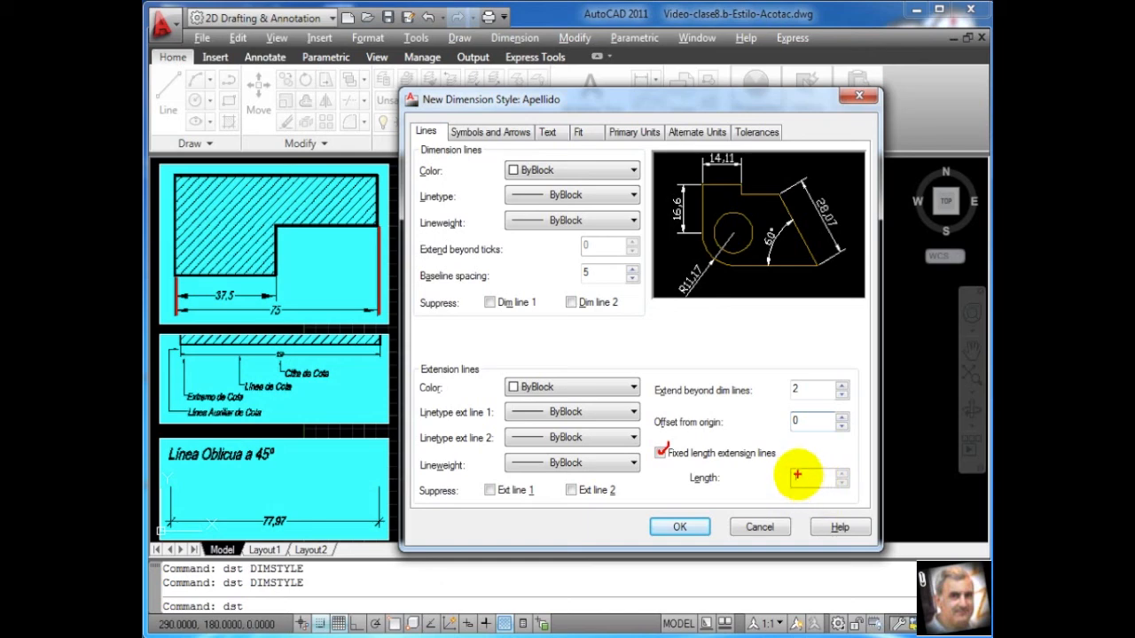
{"action": "key", "text": "Escape"}
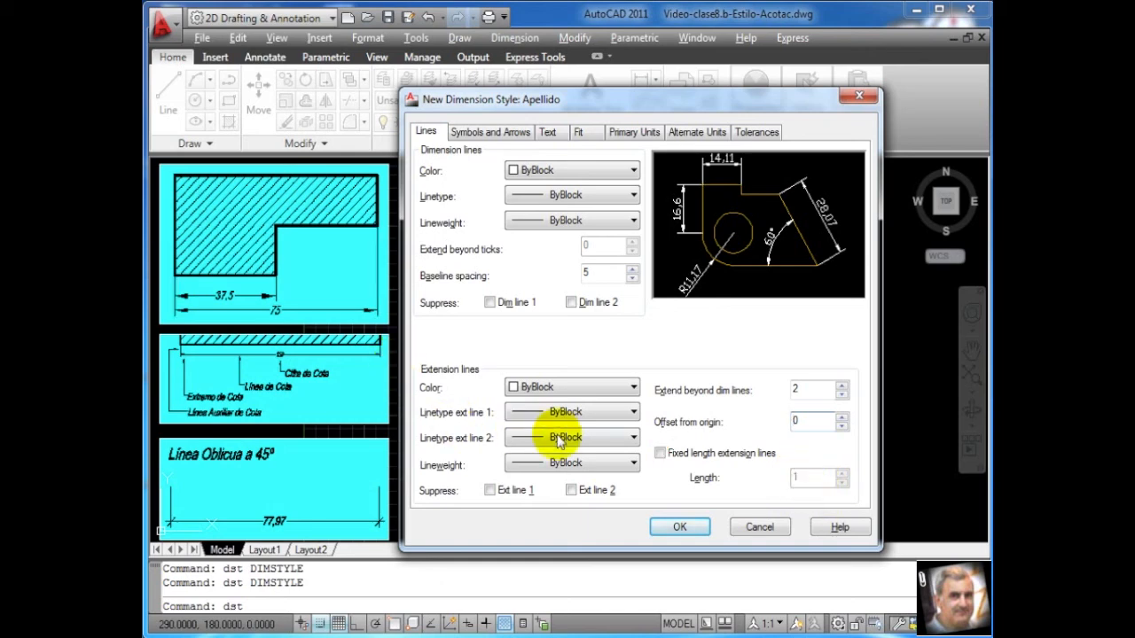
- Try fixed length extension lines with a length of 4 in the style preview, and turn the fixed length option back off
{"action": "left_click", "coordinate": [659, 453]}
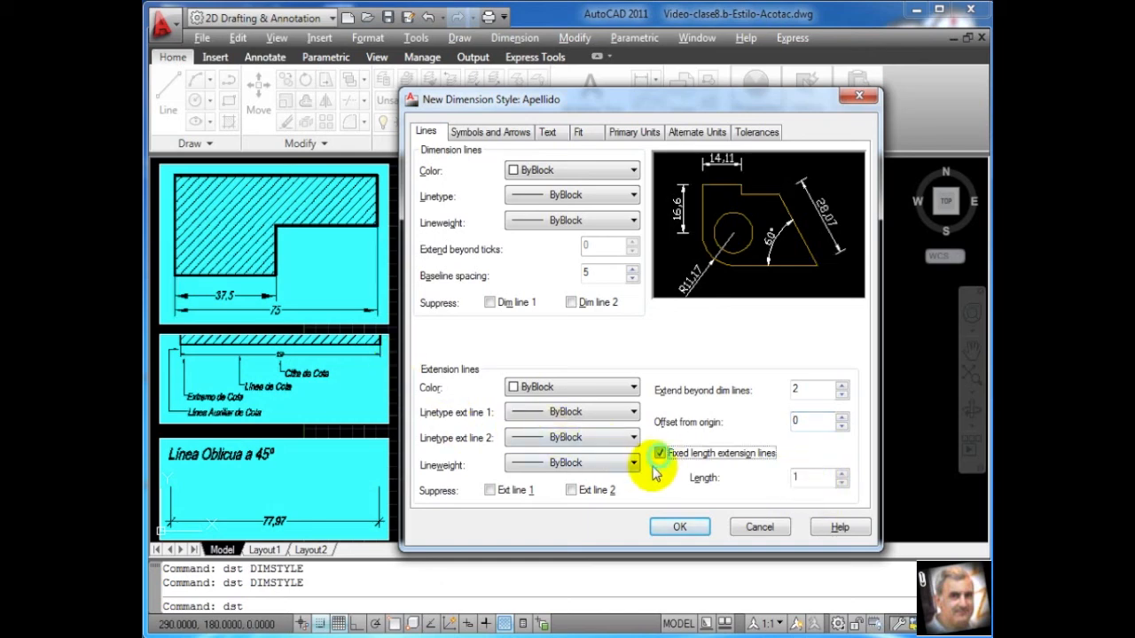
{"action": "double_click", "coordinate": [804, 479]}
{"action": "type", "text": "4"}
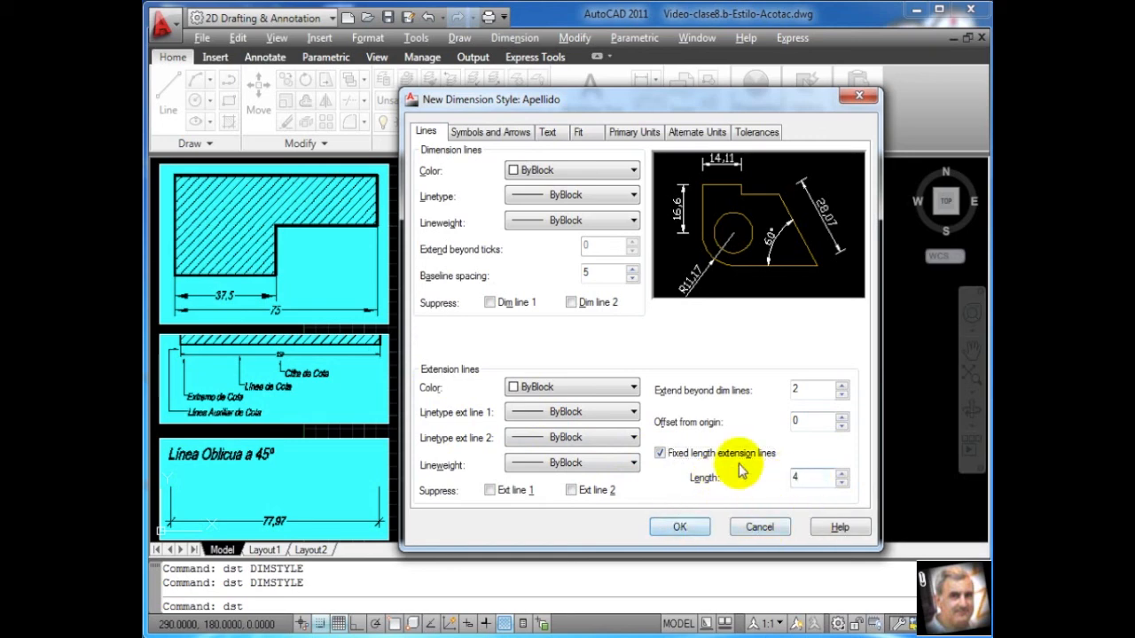
{"action": "left_click", "coordinate": [811, 422]}
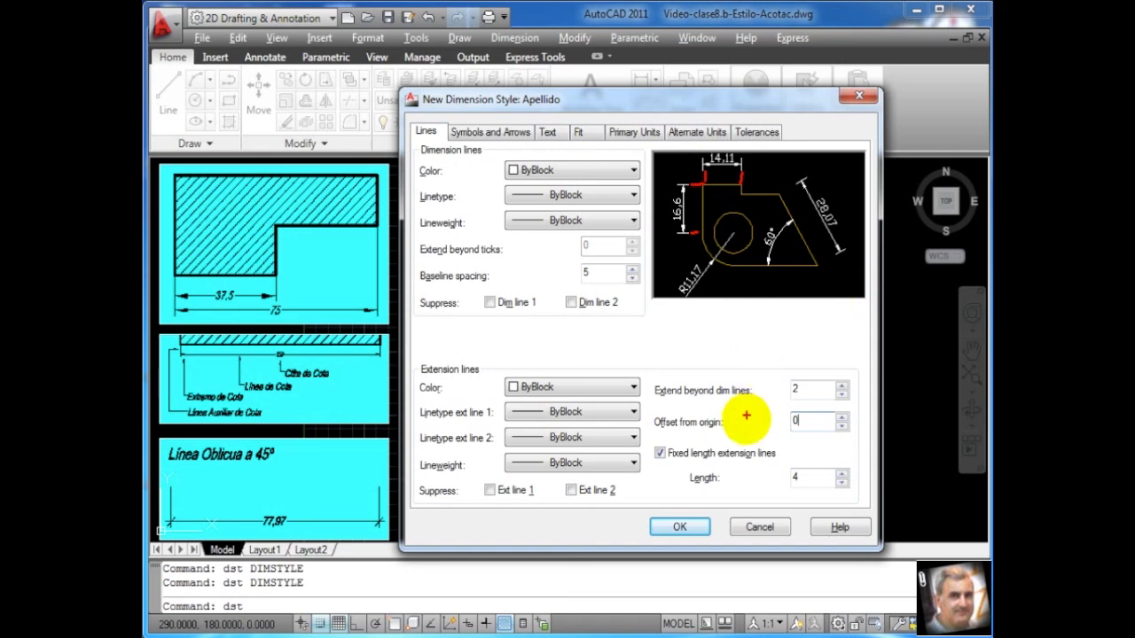
{"action": "key", "text": "Escape"}
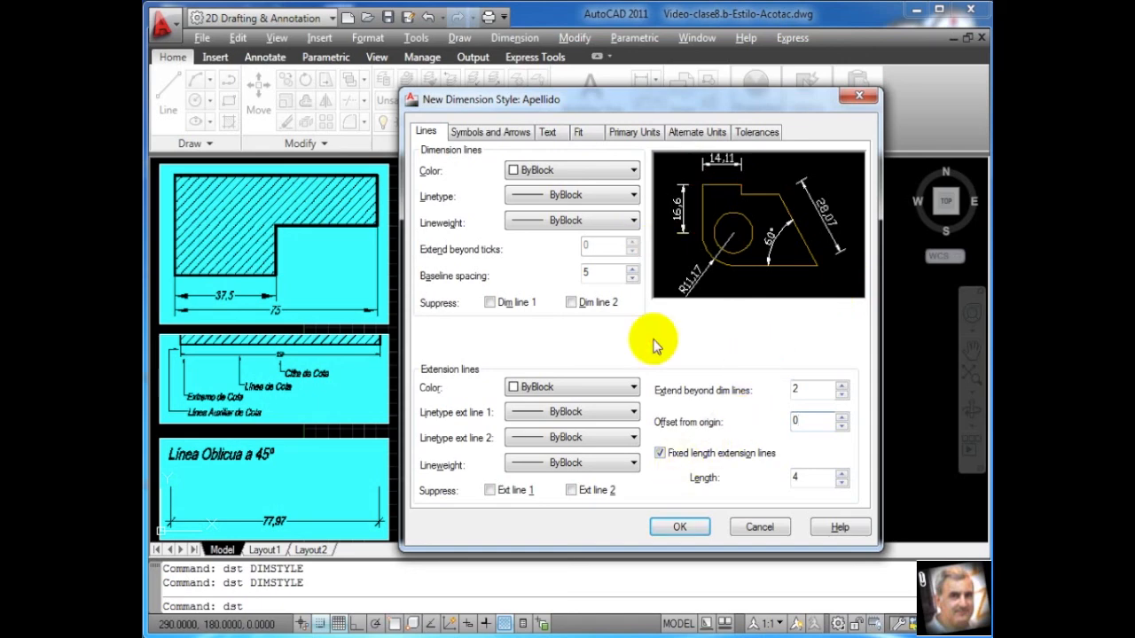
{"action": "left_click", "coordinate": [661, 455]}
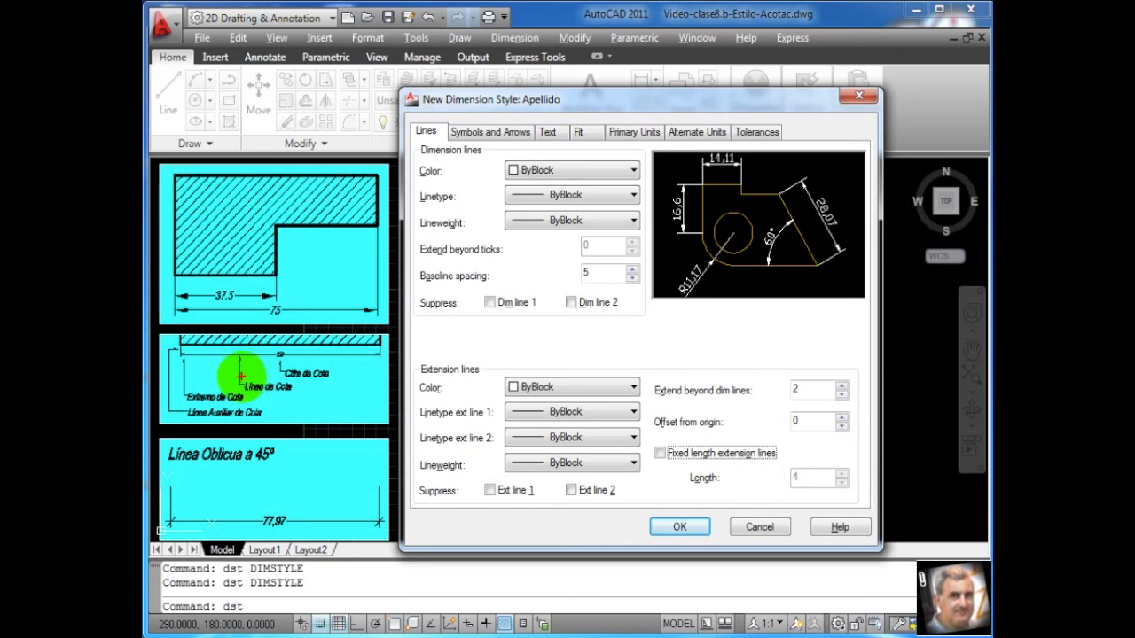
{"action": "left_click_drag", "start_coordinate": [241, 382], "coordinate": [295, 395]}
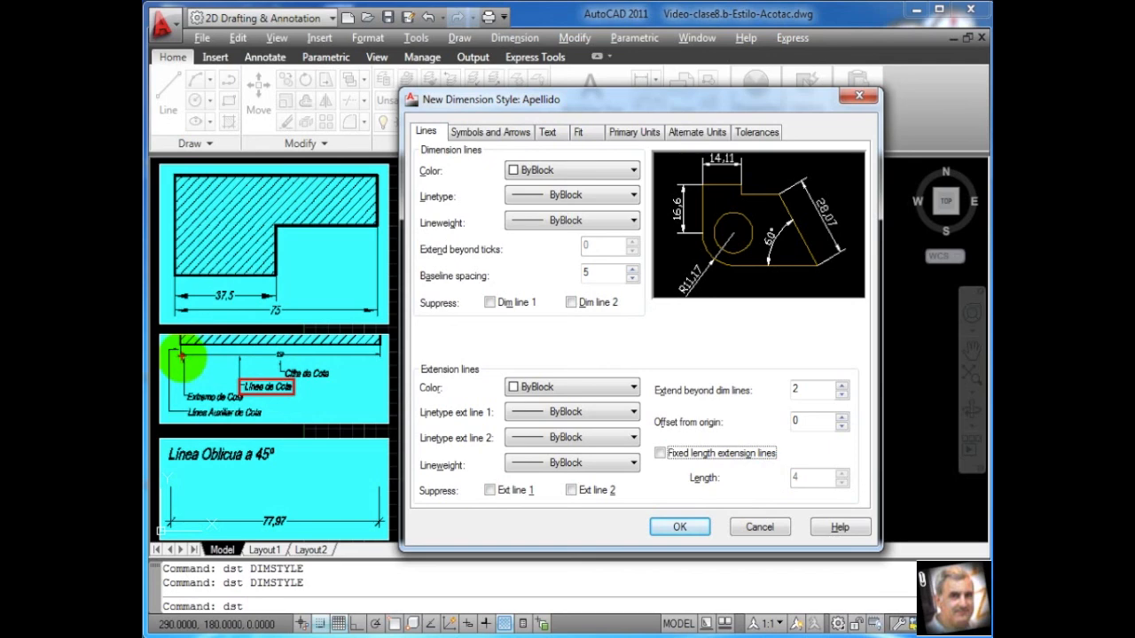
{"action": "left_click_drag", "start_coordinate": [373, 356], "coordinate": [374, 354]}
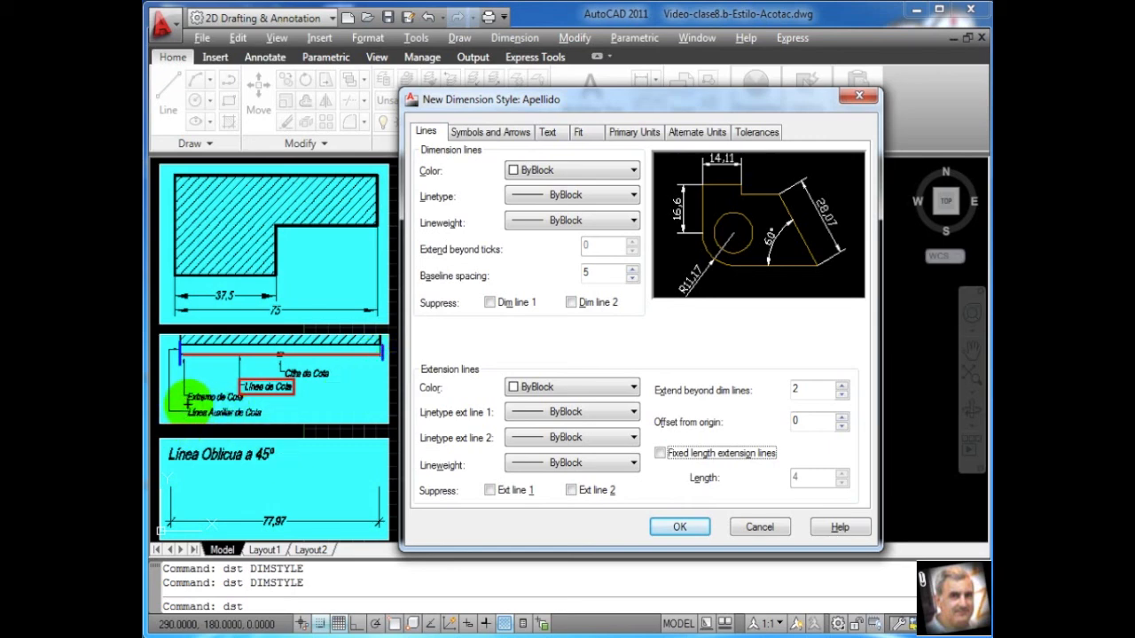
{"action": "mouse_move", "coordinate": [185, 405]}
{"action": "left_mouse_down"}
{"action": "mouse_move", "coordinate": [266, 422]}
{"action": "mouse_move", "coordinate": [284, 405]}
{"action": "left_mouse_up"}
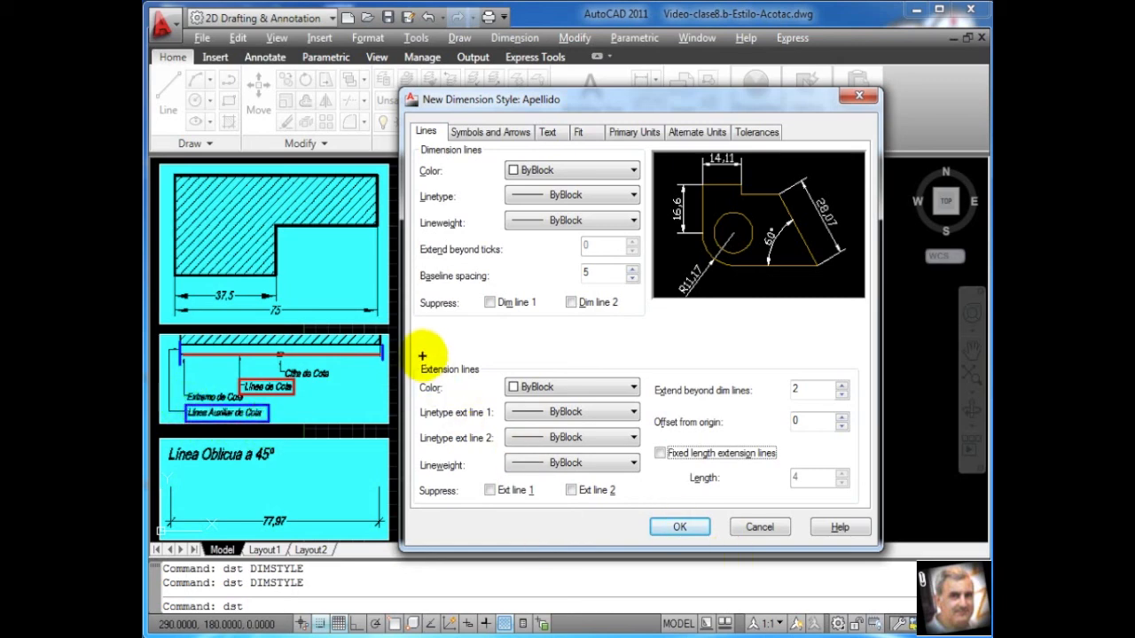
{"action": "left_click_drag", "start_coordinate": [416, 359], "coordinate": [486, 377]}
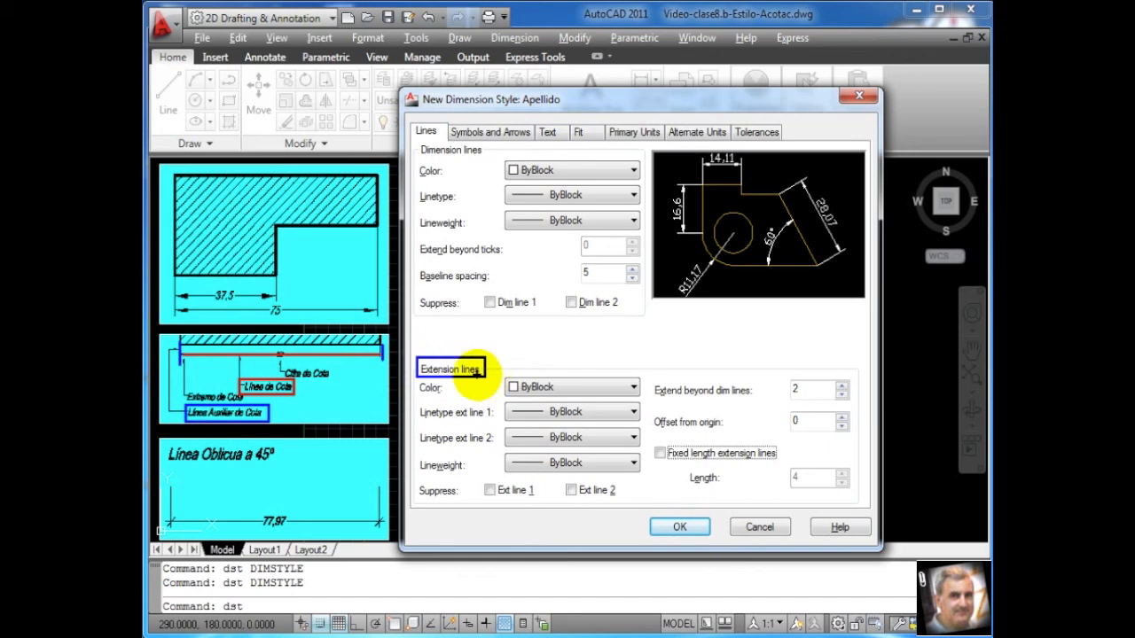